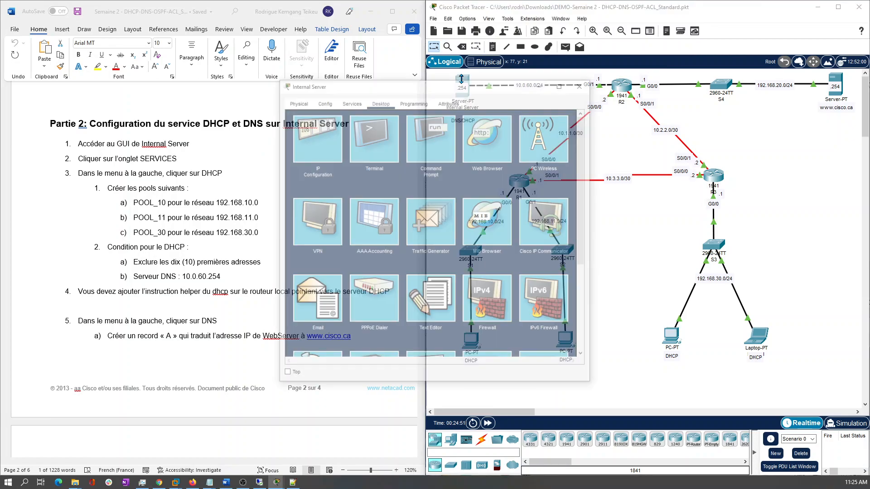
Open the DHCP service settings of Internal Server and widen its window to show the full pool table
{"action": "left_click_drag", "start_coordinate": [366, 88], "coordinate": [545, 64]}
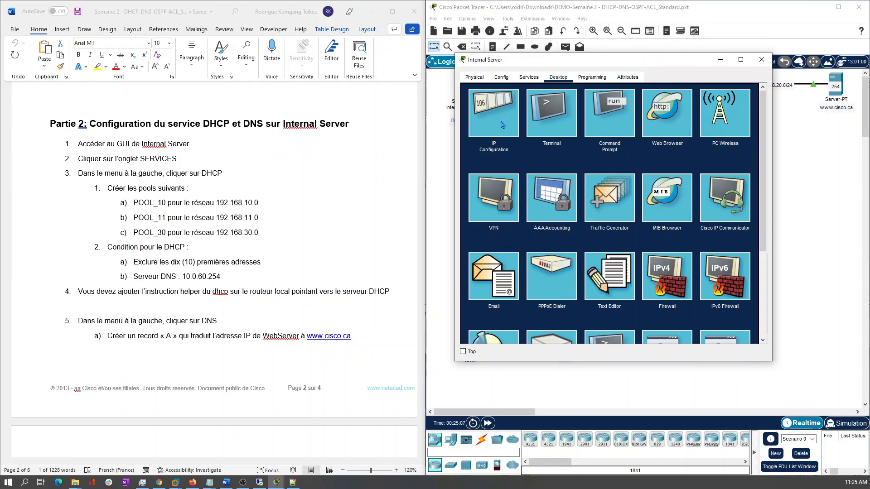
{"action": "left_click", "coordinate": [524, 80]}
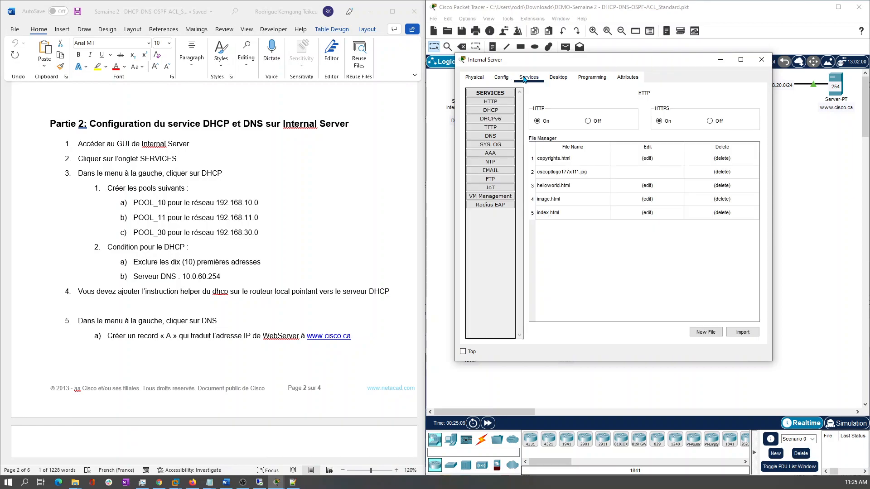
{"action": "left_click", "coordinate": [493, 111]}
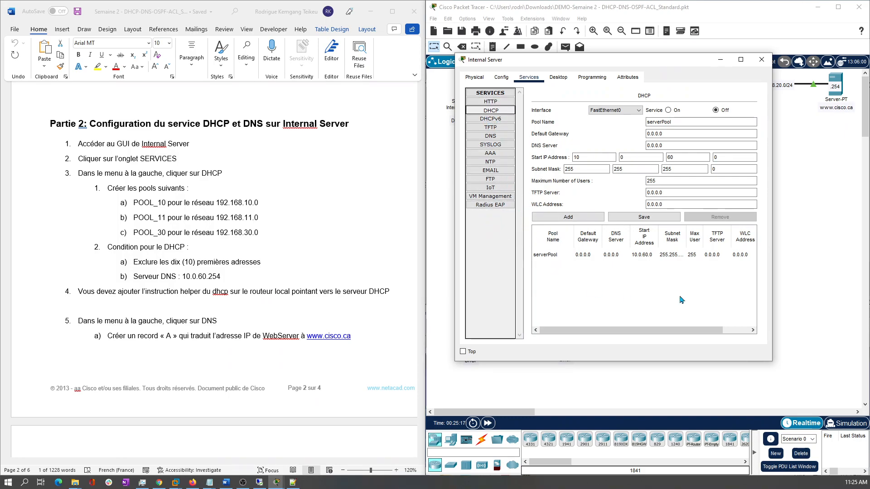
{"action": "left_click_drag", "start_coordinate": [774, 203], "coordinate": [855, 203]}
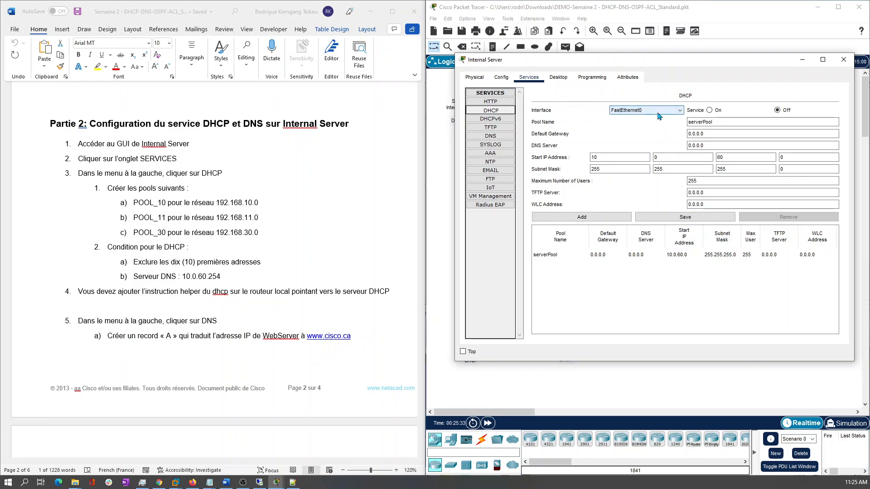
Examine Internal Server's place in the topology and its DHCP interface, pool name, gateway, DNS server and maximum users fields
{"action": "left_click", "coordinate": [445, 157]}
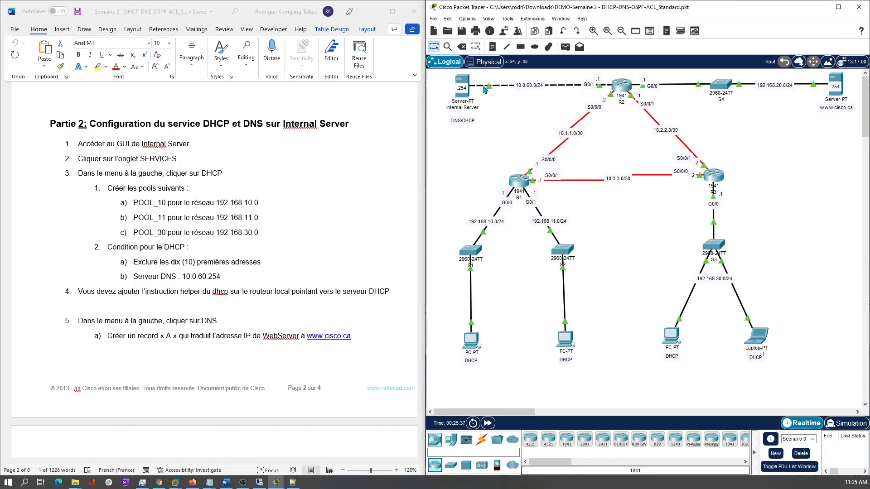
{"action": "left_click", "coordinate": [462, 85]}
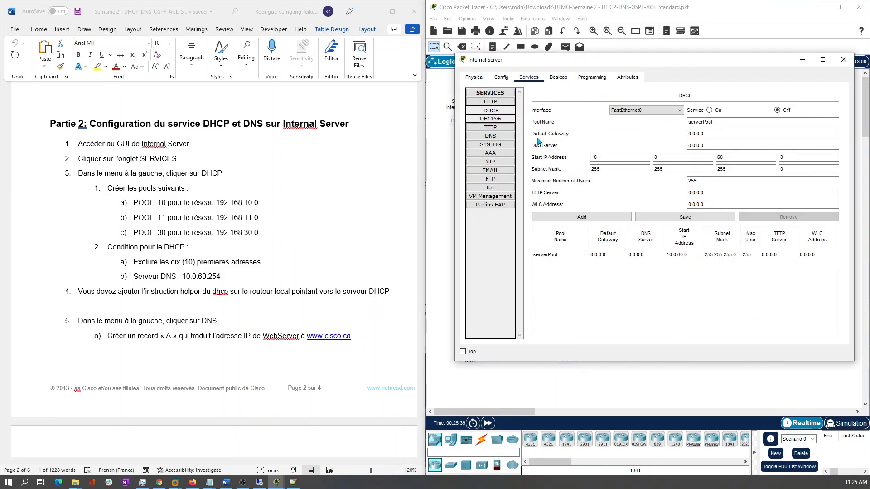
{"action": "left_click", "coordinate": [665, 112]}
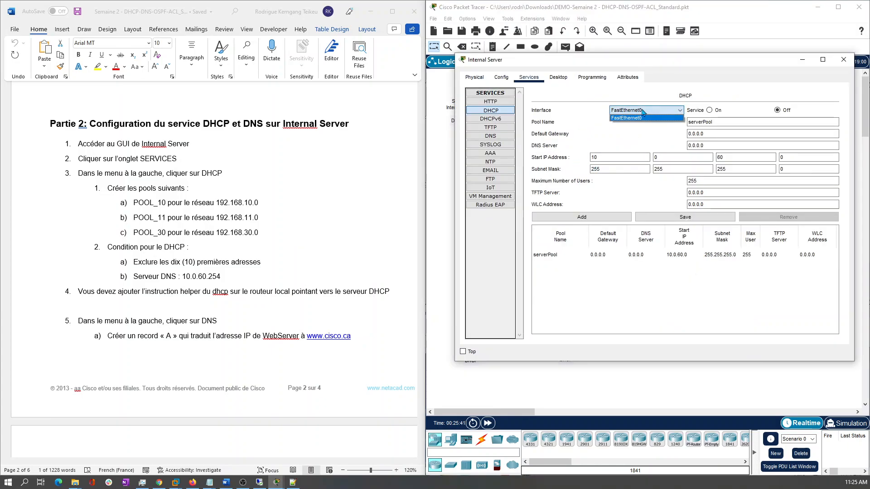
{"action": "left_click", "coordinate": [637, 118]}
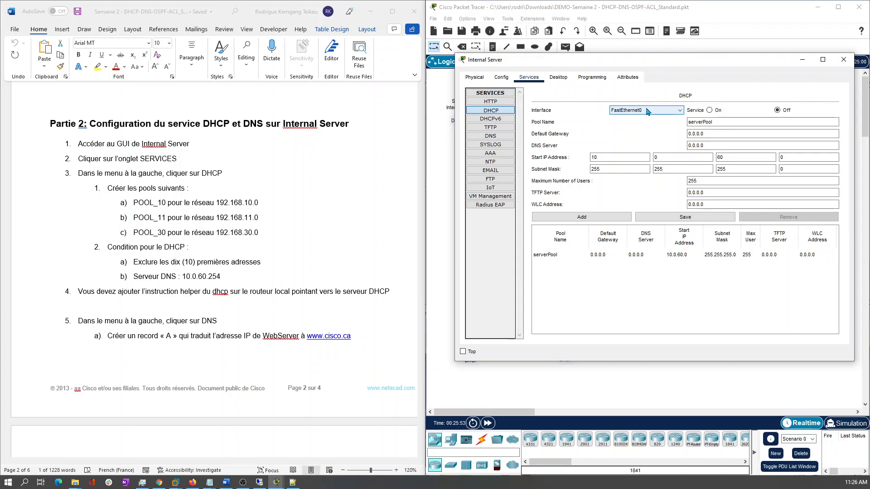
{"action": "left_click", "coordinate": [717, 121]}
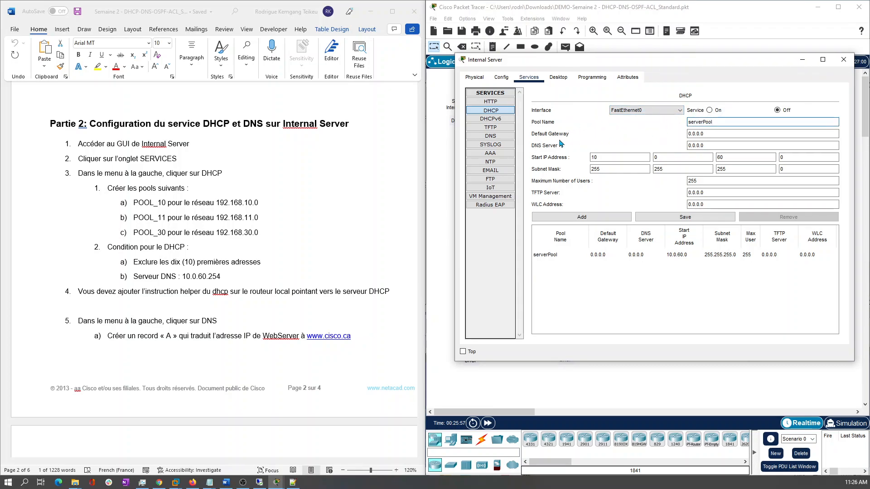
{"action": "key", "text": "Tab"}
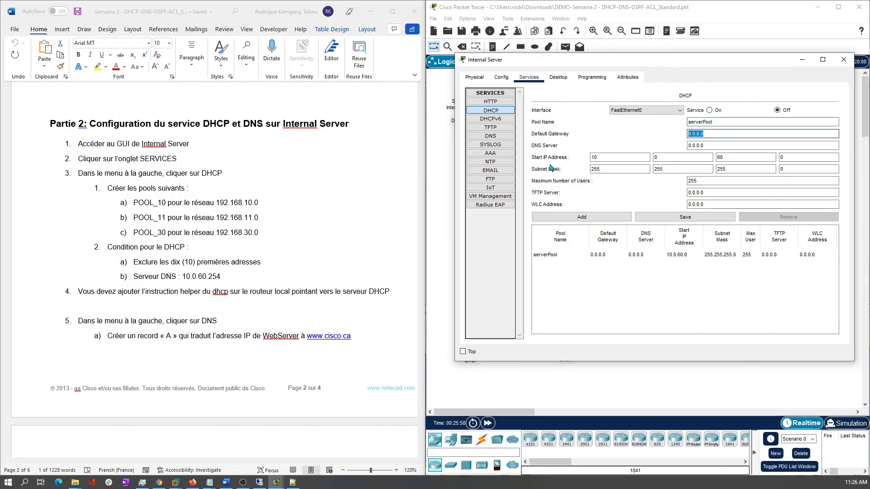
{"action": "left_click", "coordinate": [444, 266]}
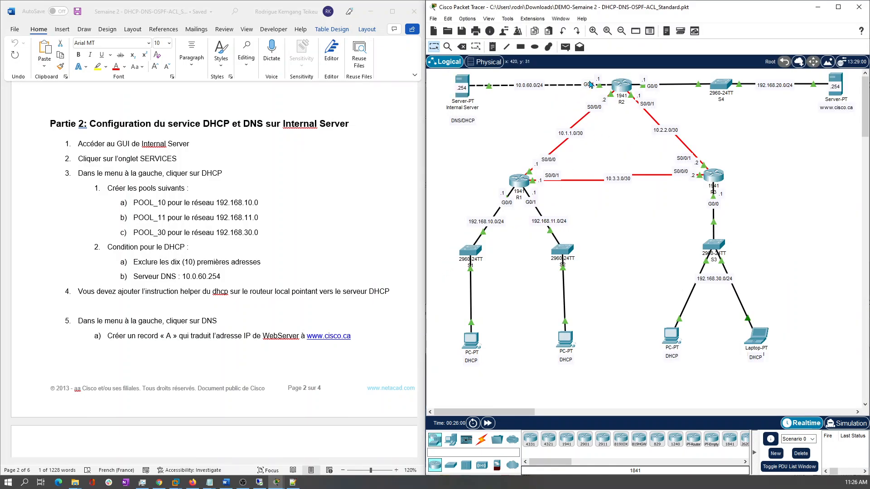
{"action": "left_click", "coordinate": [461, 85]}
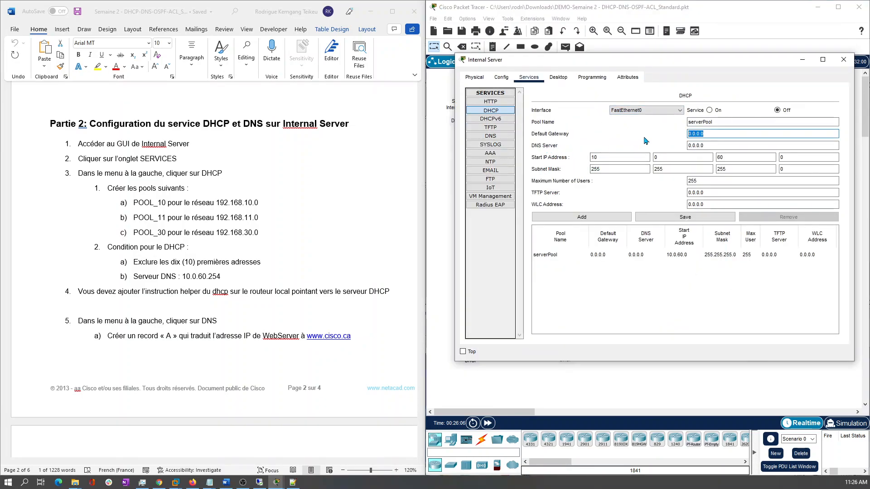
{"action": "left_click", "coordinate": [700, 146]}
{"action": "left_click_drag", "start_coordinate": [702, 182], "coordinate": [680, 183]}
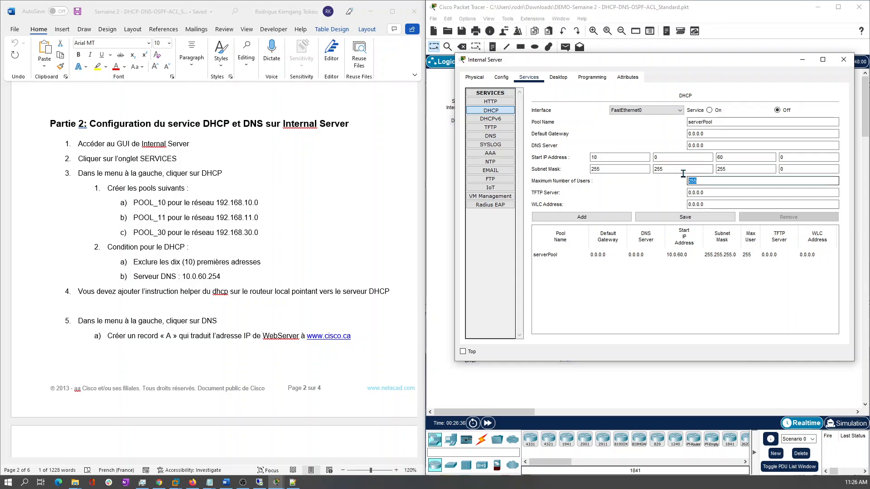
{"action": "left_click", "coordinate": [710, 180]}
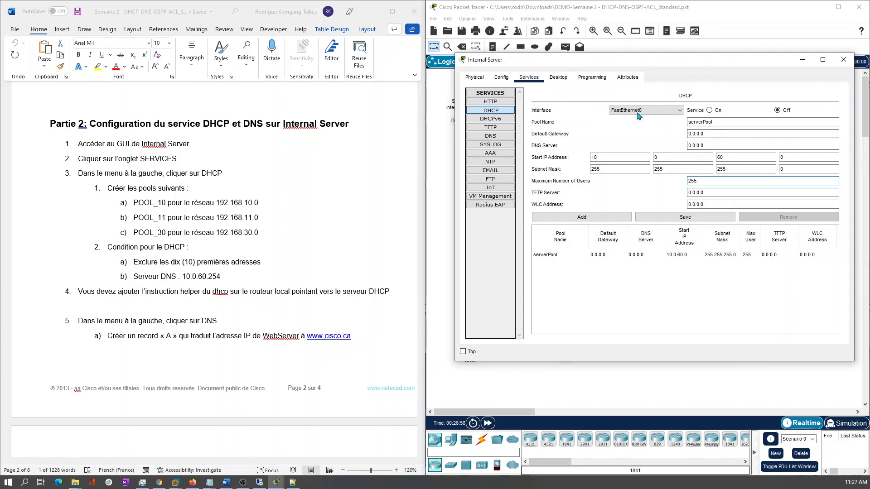
Set the DHCP pool name to POOL_10, copied from the lab instructions without the list prefix
{"action": "left_click", "coordinate": [167, 188]}
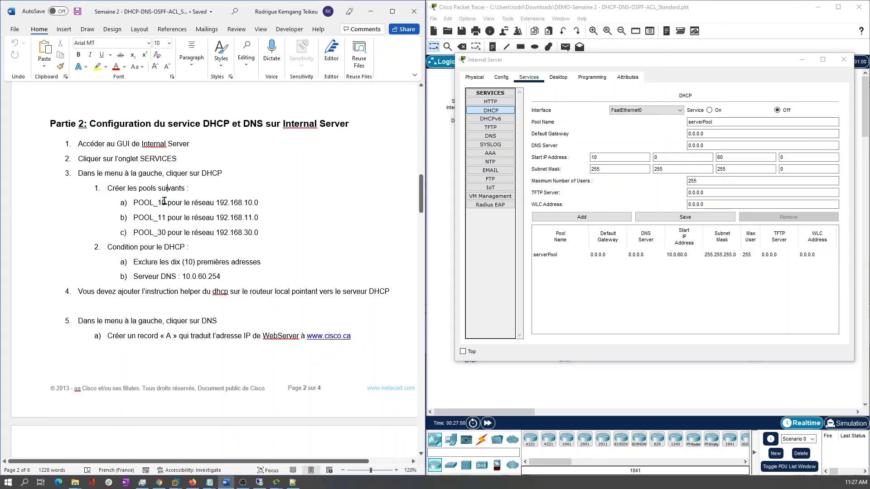
{"action": "left_click_drag", "start_coordinate": [167, 203], "coordinate": [133, 203]}
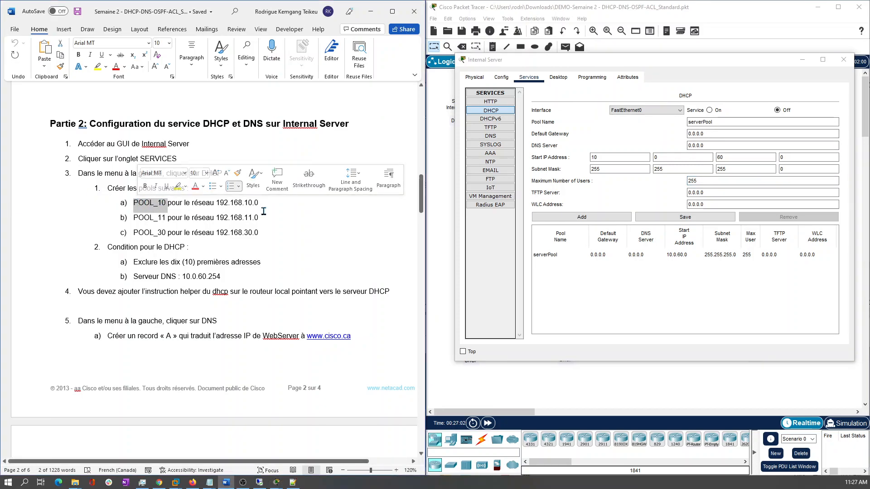
{"action": "left_click", "coordinate": [724, 123]}
{"action": "double_click", "coordinate": [704, 121]}
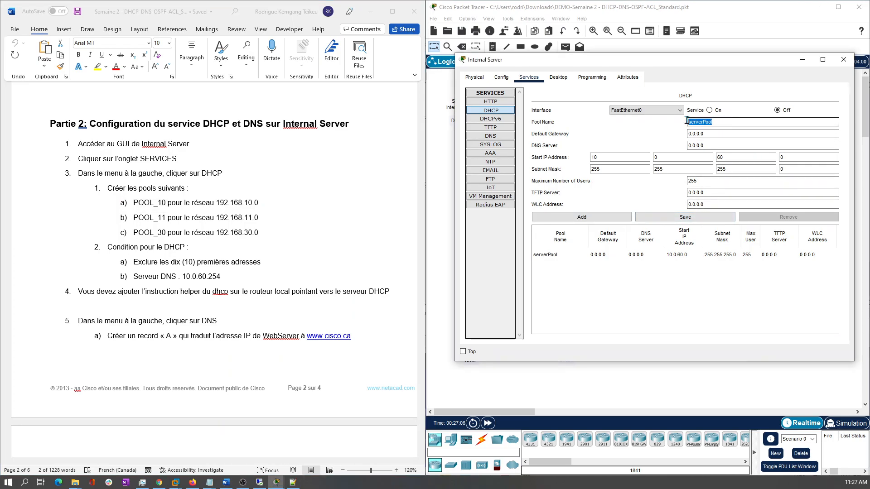
{"action": "type", "text": "a)\tPOOL_10"}
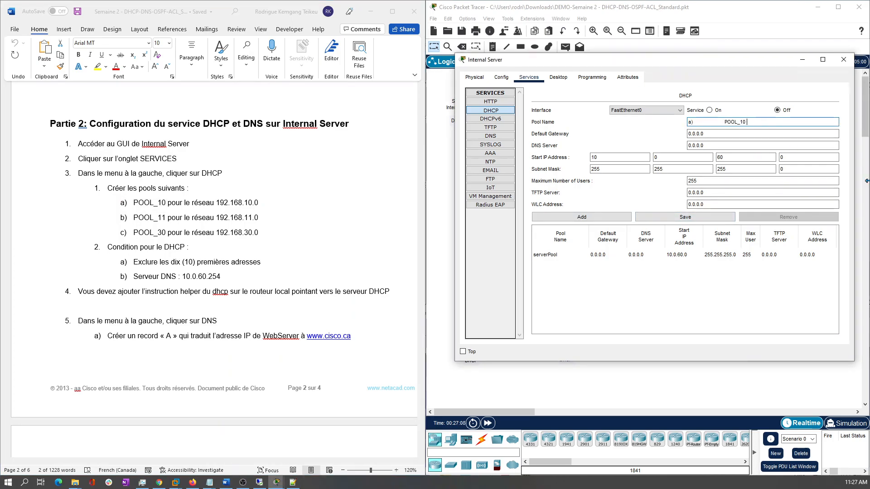
{"action": "left_click", "coordinate": [725, 121]}
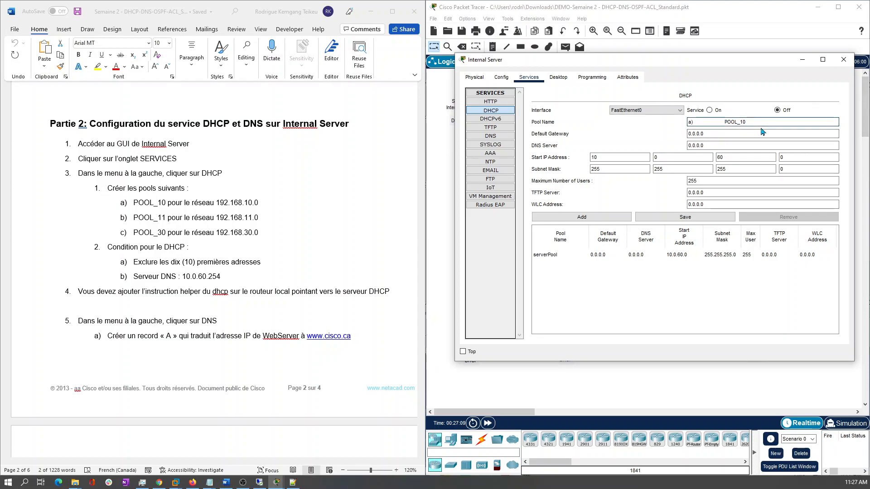
{"action": "key", "text": "BackSpace"}
{"action": "key", "text": "BackSpace"}
{"action": "key", "text": "BackSpace"}
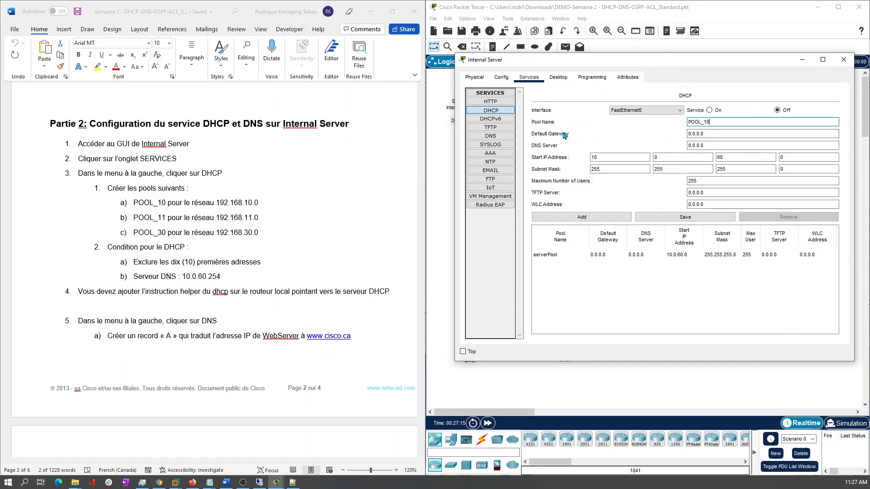
Set the pool's default gateway to 192.168.10.1, based on the POOL_10 network address in the instructions
{"action": "left_click", "coordinate": [706, 134]}
{"action": "left_click_drag", "start_coordinate": [706, 135], "coordinate": [678, 134]}
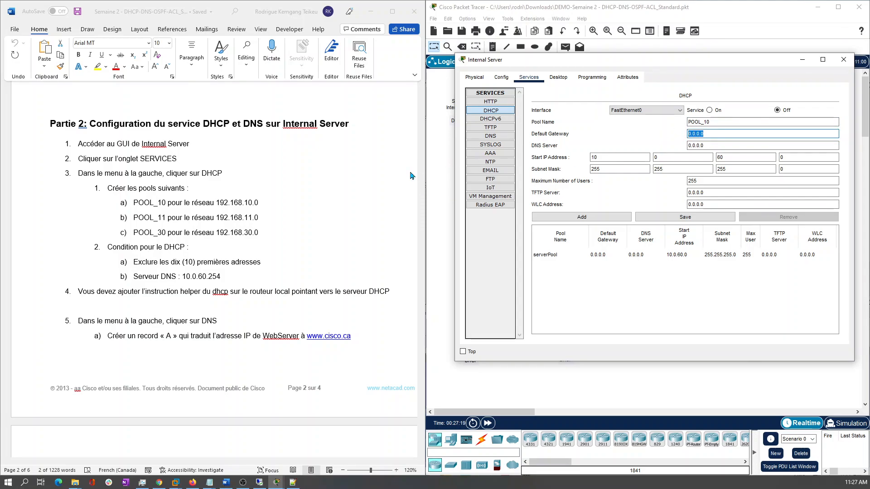
{"action": "key", "text": "BackSpace"}
{"action": "left_click", "coordinate": [262, 193]}
{"action": "left_click_drag", "start_coordinate": [259, 203], "coordinate": [221, 203]}
{"action": "key", "text": "ctrl+c"}
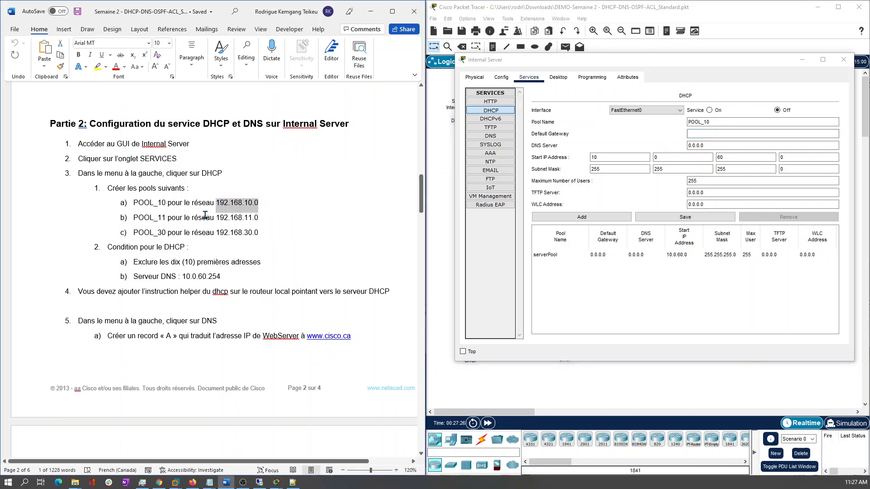
{"action": "left_click", "coordinate": [699, 134]}
{"action": "left_click", "coordinate": [699, 134]}
{"action": "key", "text": "ctrl+v"}
{"action": "key", "text": "BackSpace"}
{"action": "type", "text": "1"}
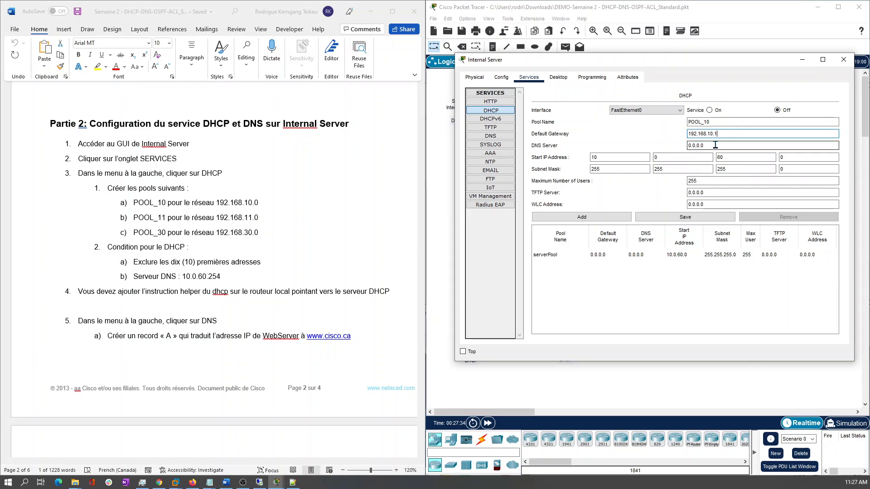
Set the pool's DNS server to 10.0.60.254, the address of Internal Server
{"action": "key", "text": "Tab"}
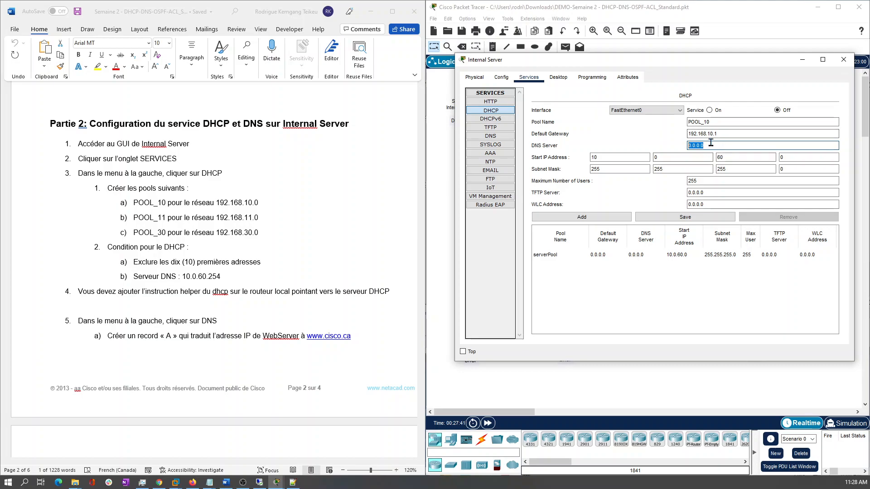
{"action": "left_click", "coordinate": [443, 155]}
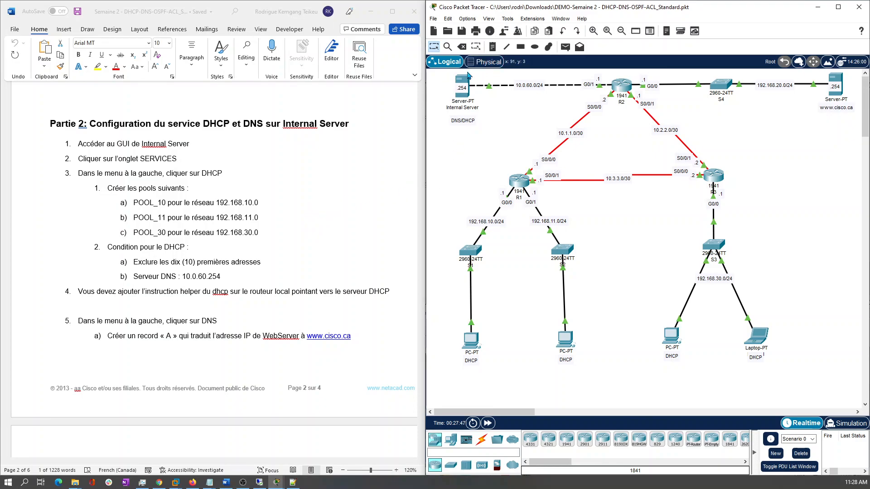
{"action": "mouse_move", "coordinate": [461, 83]}
{"action": "left_click", "coordinate": [462, 83]}
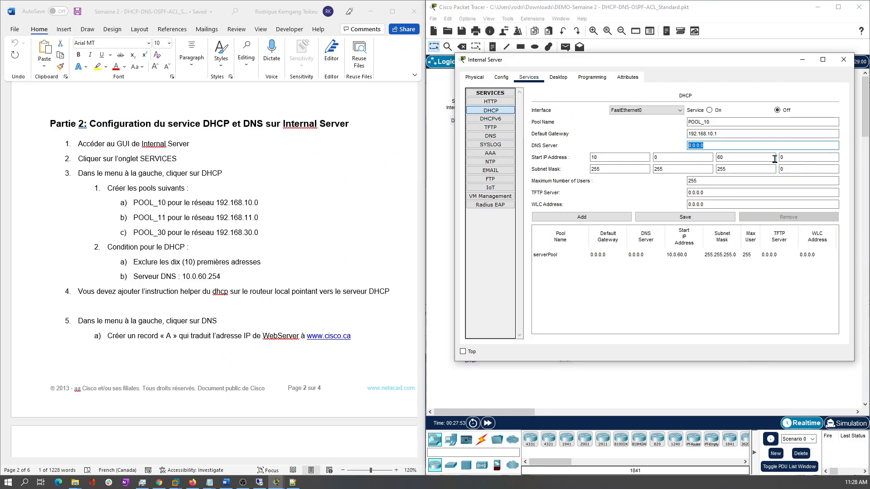
{"action": "left_click", "coordinate": [798, 156]}
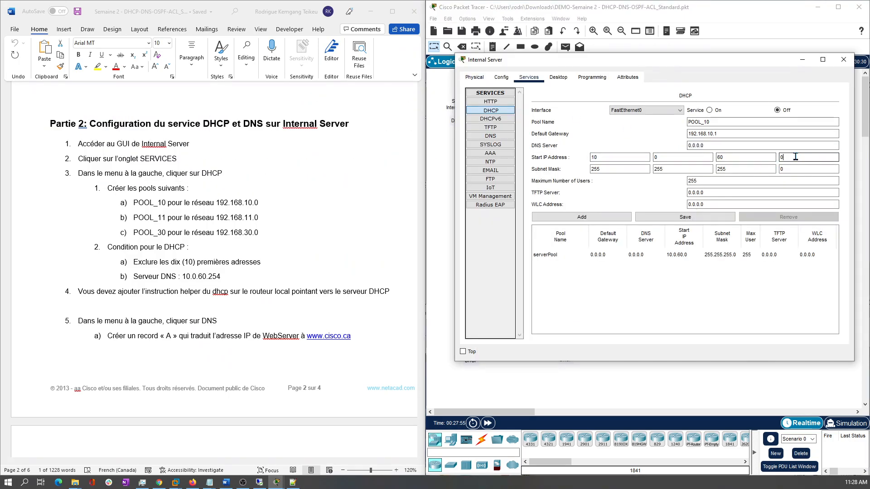
{"action": "double_click", "coordinate": [706, 145]}
{"action": "type", "text": "10.0.60.25"}
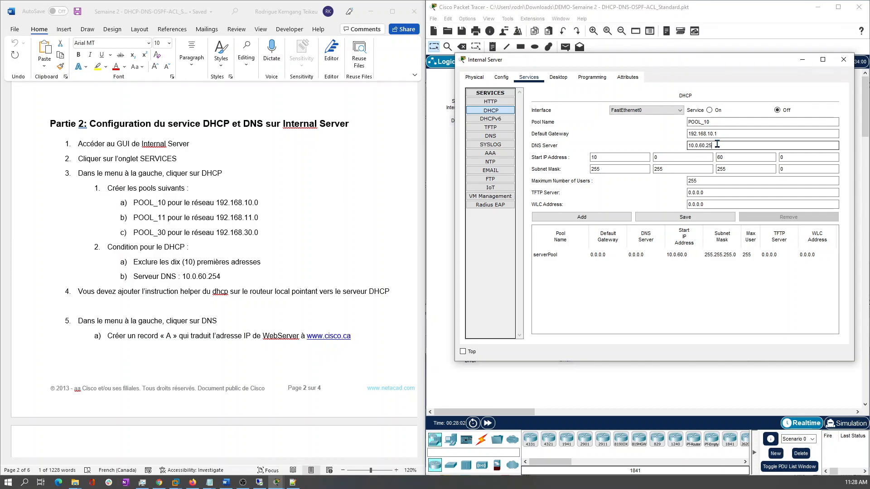
{"action": "type", "text": "4"}
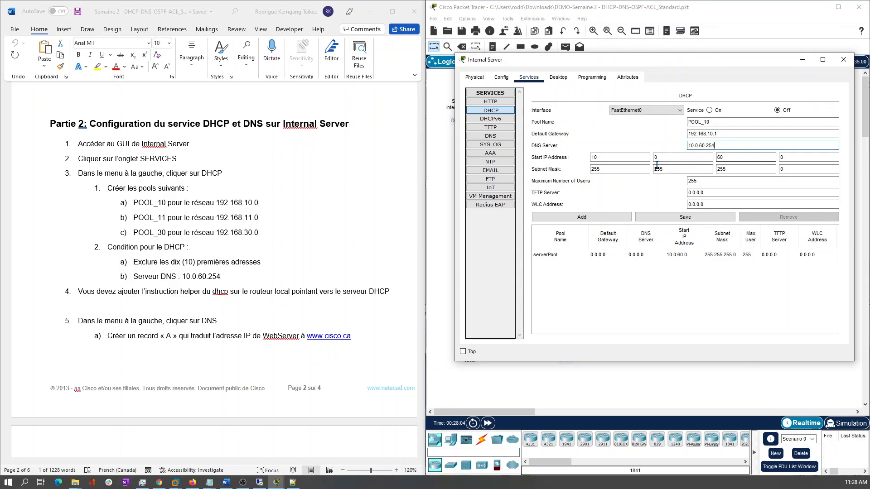
Review the pool's gateway and the lab instruction on excluding the first ten addresses
{"action": "left_click", "coordinate": [605, 157]}
{"action": "left_click_drag", "start_coordinate": [726, 133], "coordinate": [677, 133]}
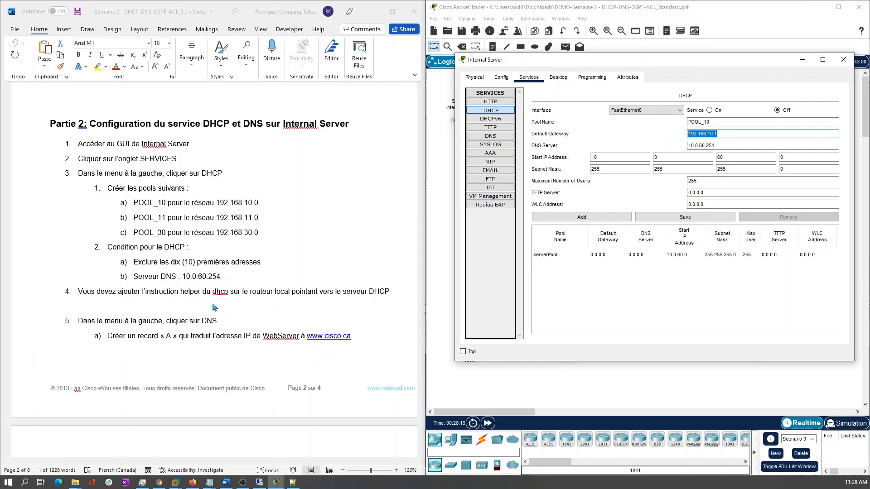
{"action": "scroll", "coordinate": [215, 307], "scroll_direction": "down", "scroll_amount": 2}
{"action": "scroll", "coordinate": [215, 308], "scroll_direction": "up", "scroll_amount": 2}
{"action": "scroll", "coordinate": [215, 308], "scroll_direction": "up", "scroll_amount": 1}
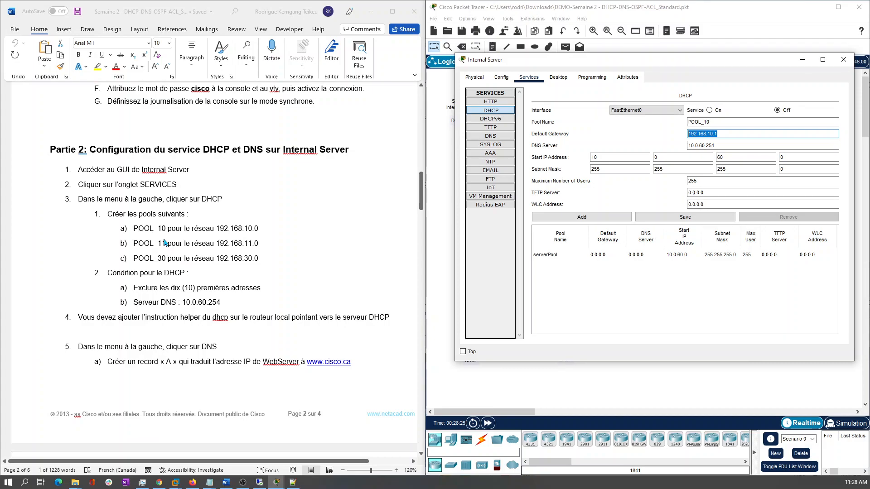
{"action": "left_click", "coordinate": [142, 293]}
{"action": "left_click_drag", "start_coordinate": [144, 288], "coordinate": [237, 288]}
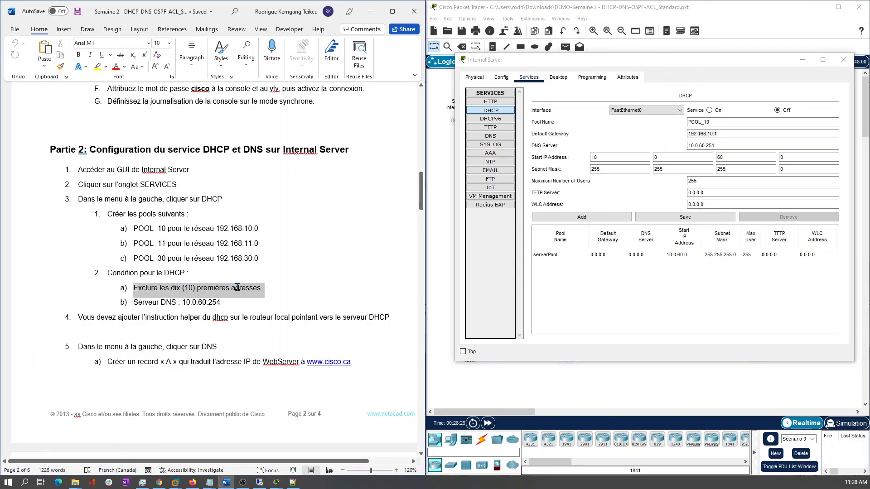
{"action": "left_click", "coordinate": [210, 296]}
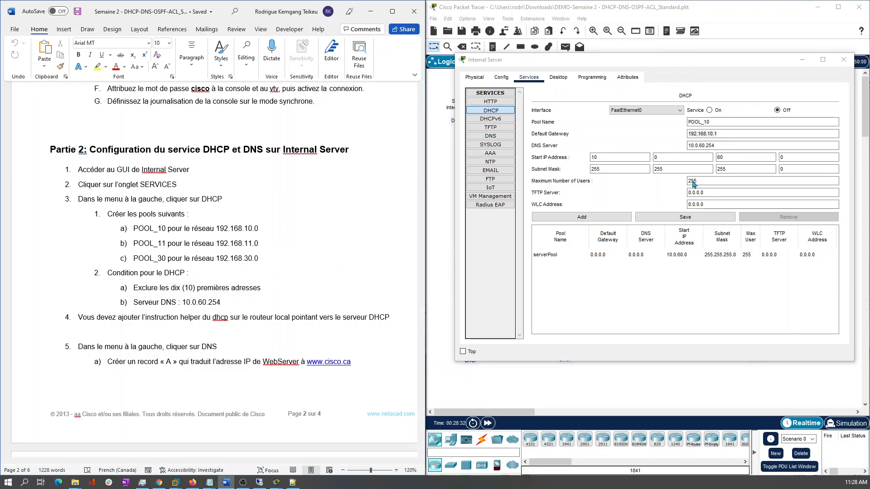
Set the start IP address of POOL_10 to 192.168.10.11, skipping the first ten addresses
{"action": "left_click", "coordinate": [738, 159]}
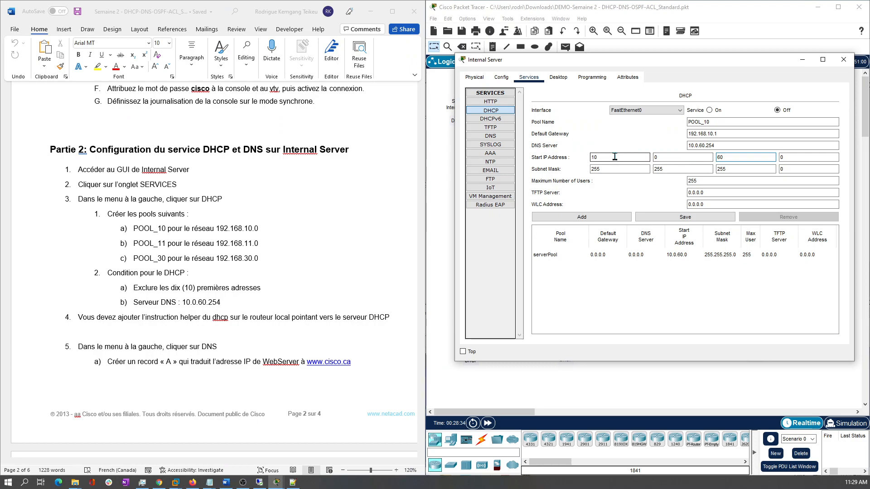
{"action": "left_click_drag", "start_coordinate": [607, 157], "coordinate": [580, 157]}
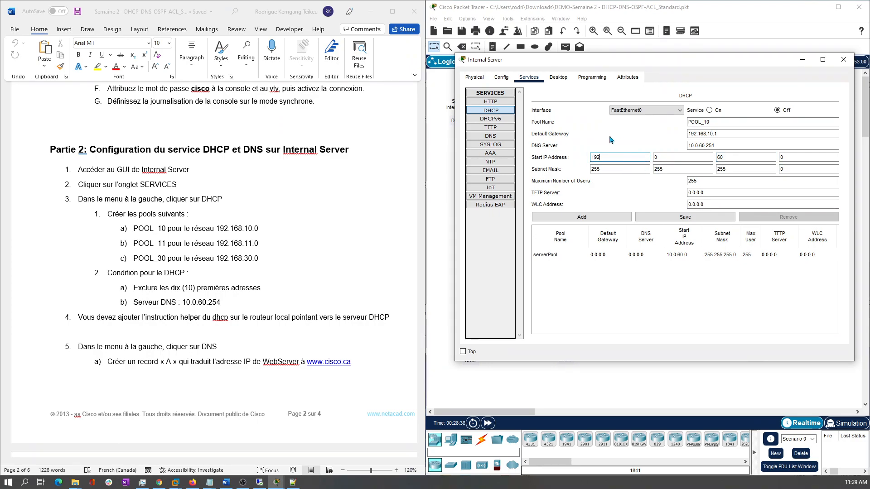
{"action": "key", "text": "Tab"}
{"action": "key", "text": "Tab"}
{"action": "type", "text": "10"}
{"action": "key", "text": "Tab"}
{"action": "type", "text": "11"}
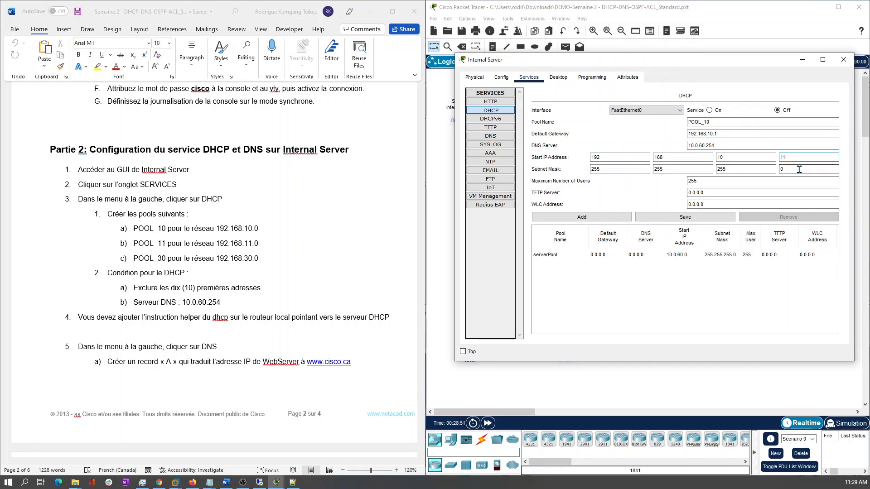
Set the maximum number of users to 250, leave the TFTP and WLC addresses at 0.0.0.0, and add and save POOL_10
{"action": "double_click", "coordinate": [697, 181]}
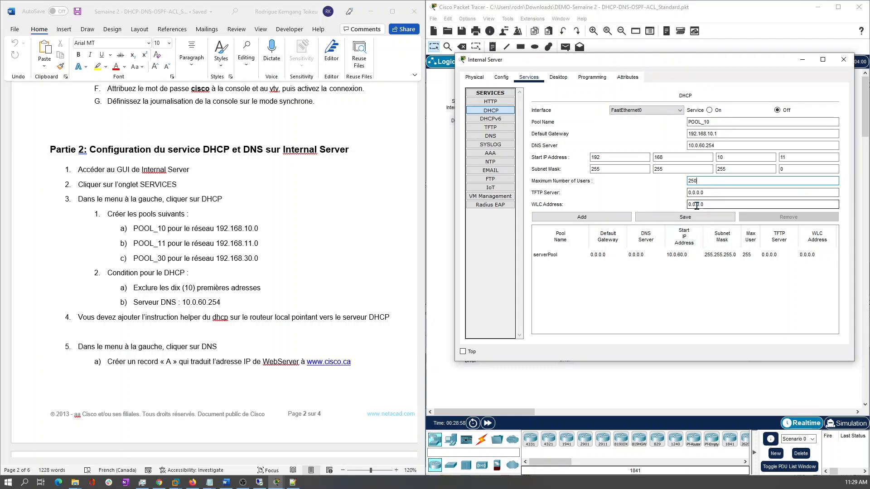
{"action": "left_click", "coordinate": [554, 204]}
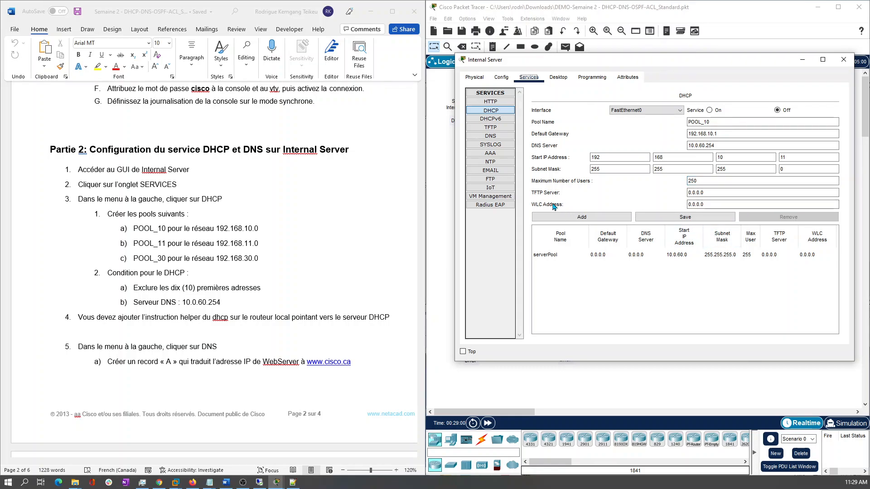
{"action": "left_click_drag", "start_coordinate": [711, 205], "coordinate": [679, 206]}
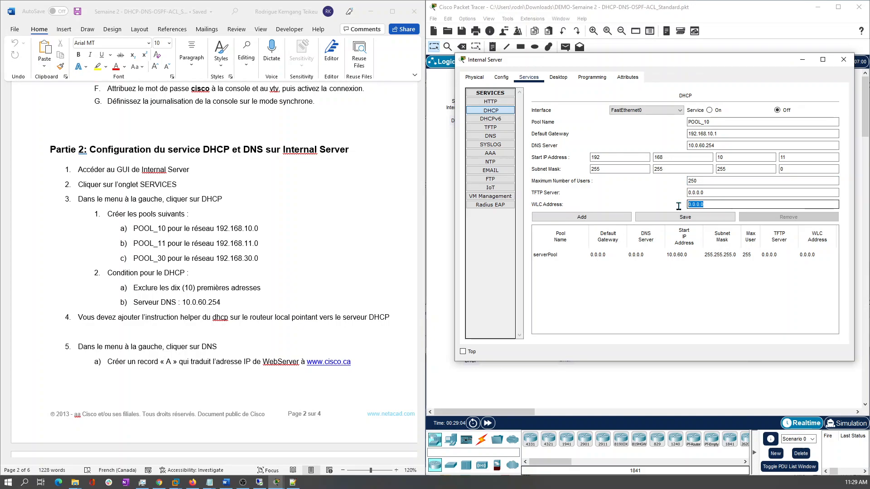
{"action": "left_click_drag", "start_coordinate": [725, 193], "coordinate": [684, 194]}
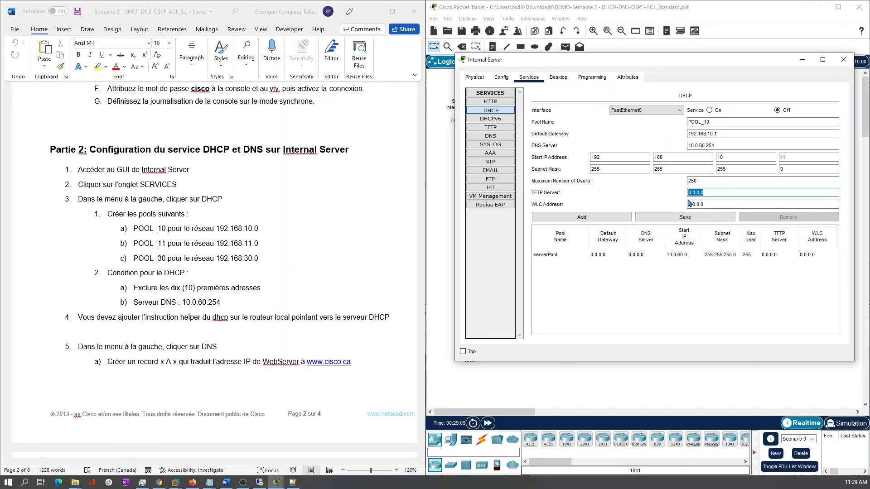
{"action": "left_click", "coordinate": [621, 196]}
{"action": "left_click", "coordinate": [597, 216]}
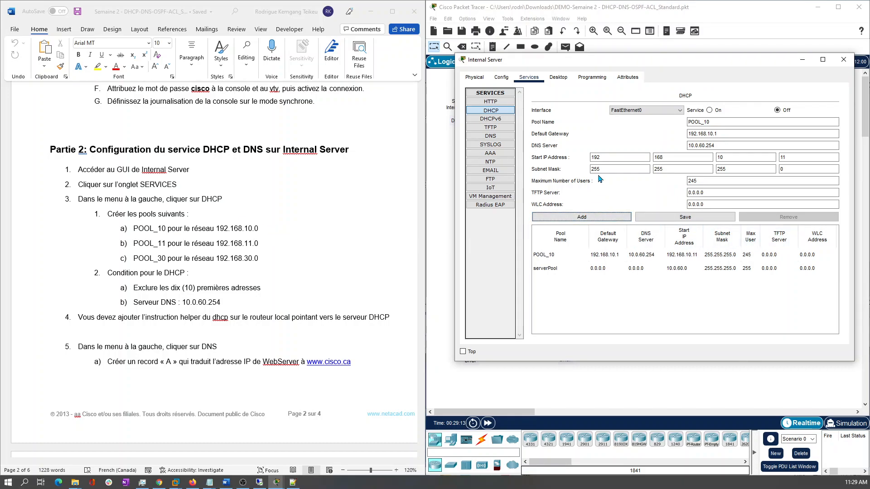
{"action": "double_click", "coordinate": [709, 122]}
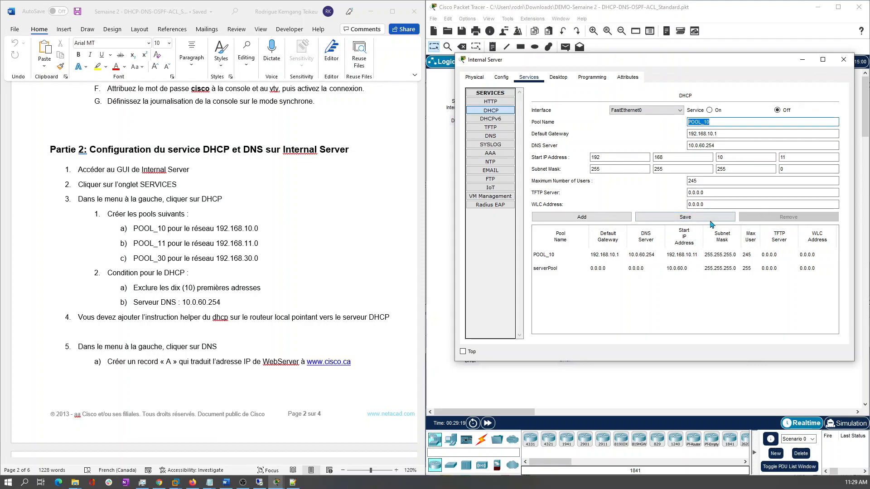
{"action": "left_click", "coordinate": [677, 218]}
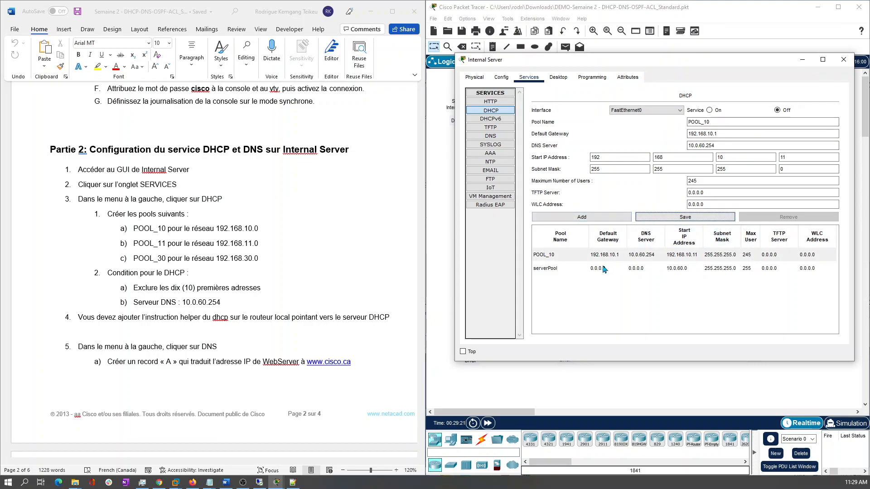
Name the second DHCP pool POOL_20 and set its default gateway to 192.168.11.1
{"action": "left_click", "coordinate": [718, 122]}
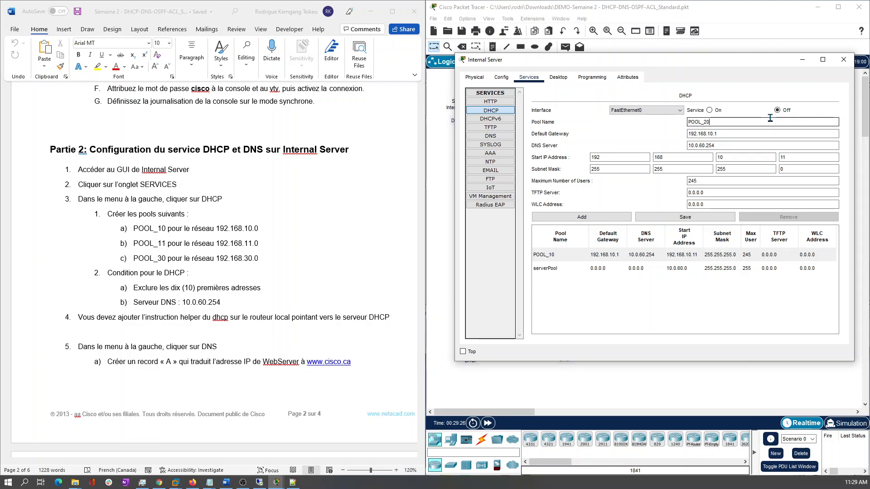
{"action": "left_click", "coordinate": [724, 134]}
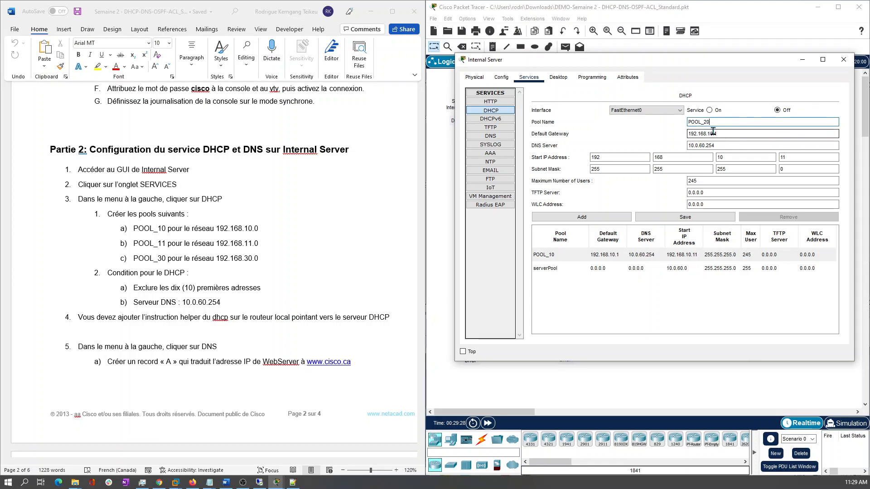
{"action": "left_click", "coordinate": [739, 135]}
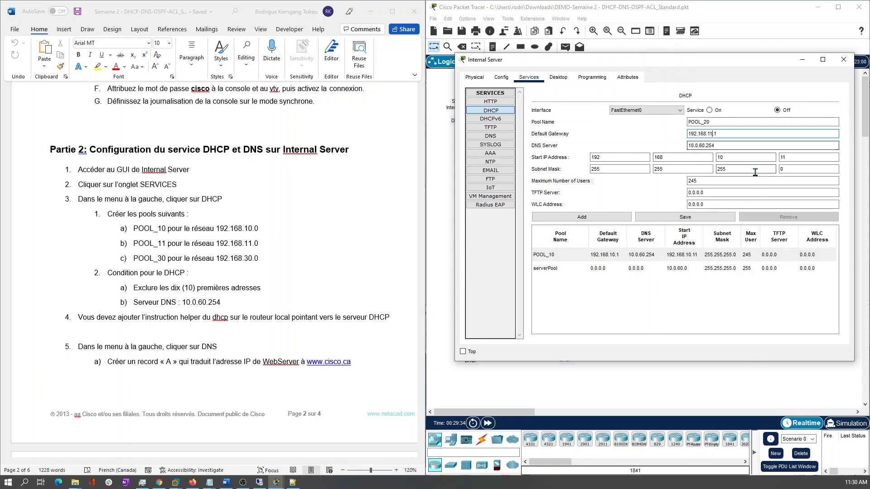
Set the start IP address of POOL_20 to 192.168.11.11, and add and save the pool
{"action": "left_click", "coordinate": [734, 158]}
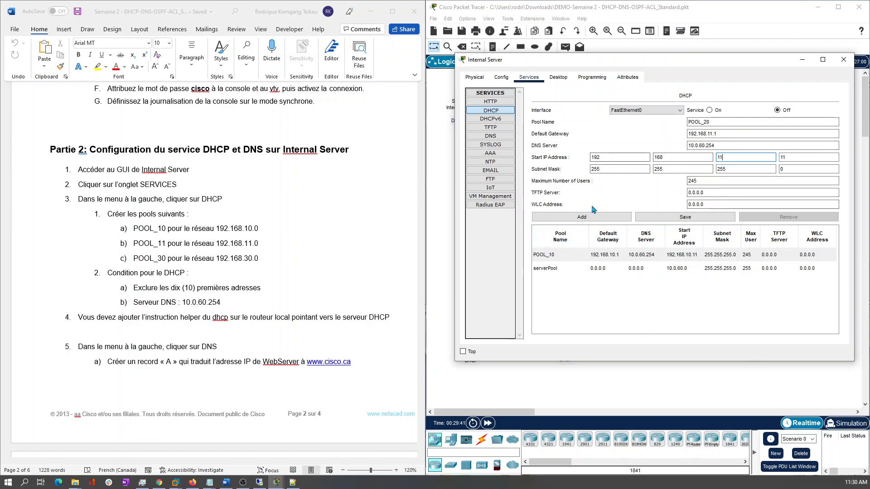
{"action": "left_click", "coordinate": [582, 218]}
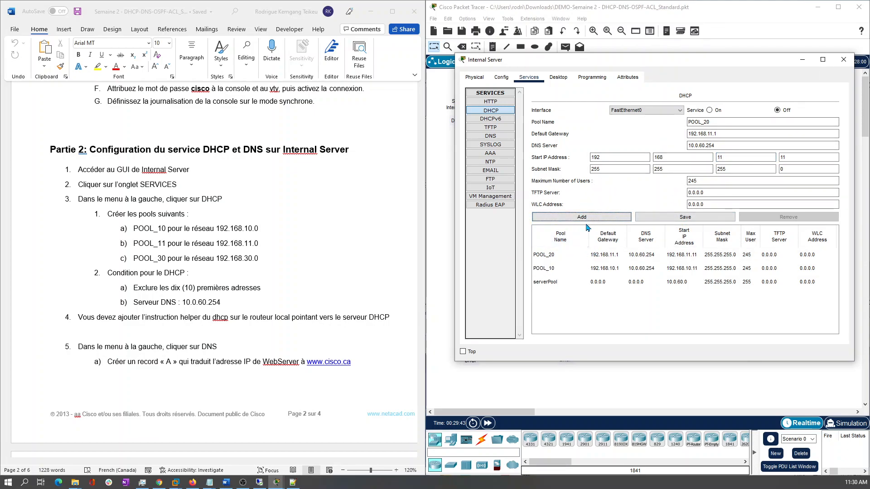
{"action": "left_click", "coordinate": [208, 288]}
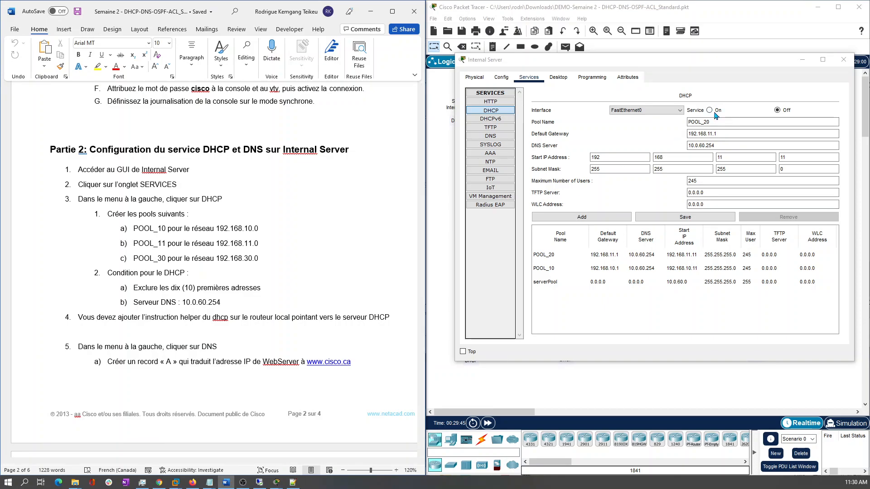
{"action": "left_click", "coordinate": [679, 255]}
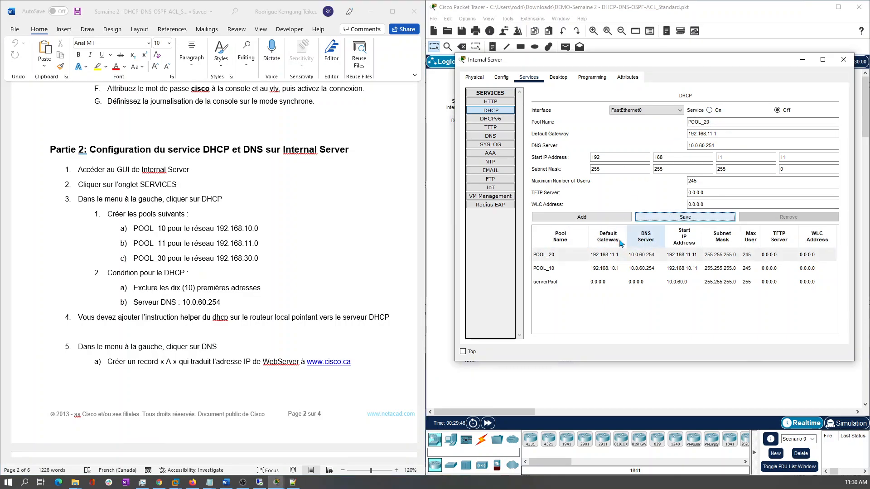
Name the third DHCP pool POOL_30 and set its default gateway to 192.168.30.1
{"action": "left_click", "coordinate": [719, 123]}
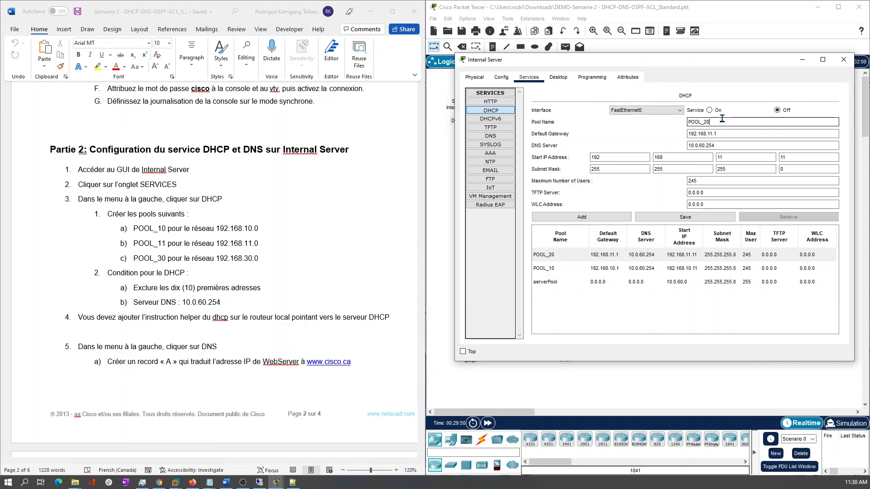
{"action": "type", "text": "3"}
{"action": "left_click", "coordinate": [712, 132]}
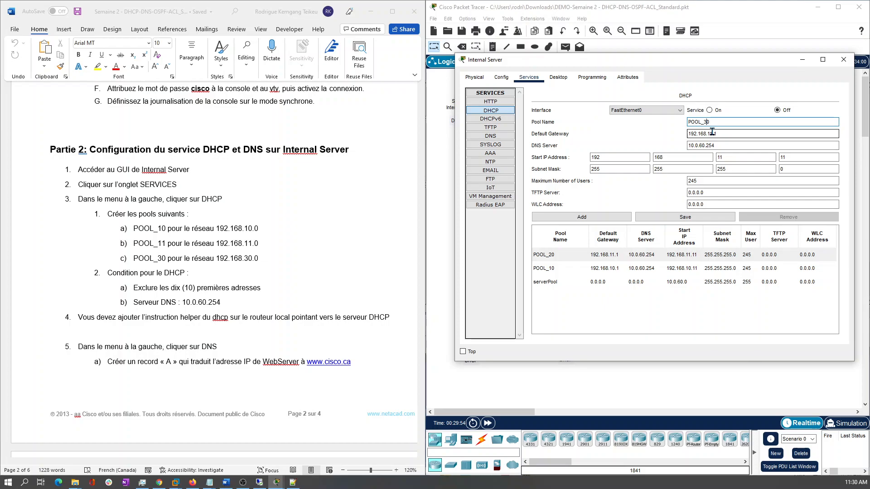
{"action": "left_click", "coordinate": [712, 132]}
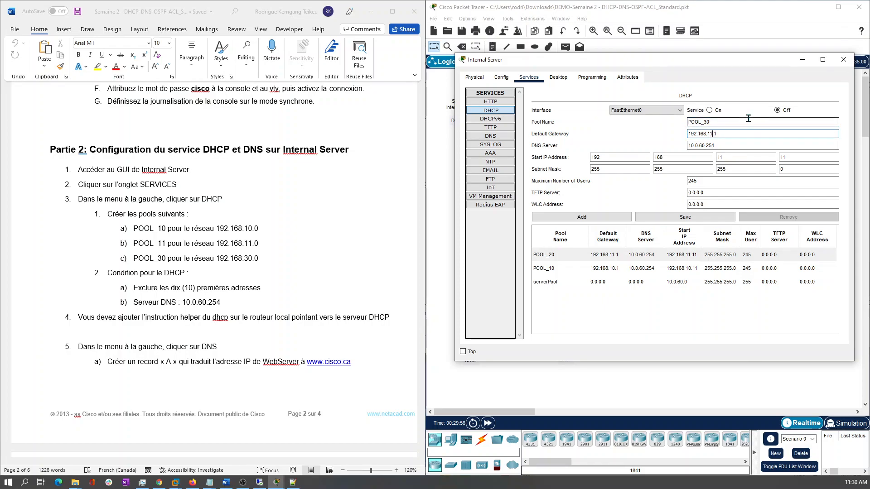
{"action": "key", "text": "BackSpace"}
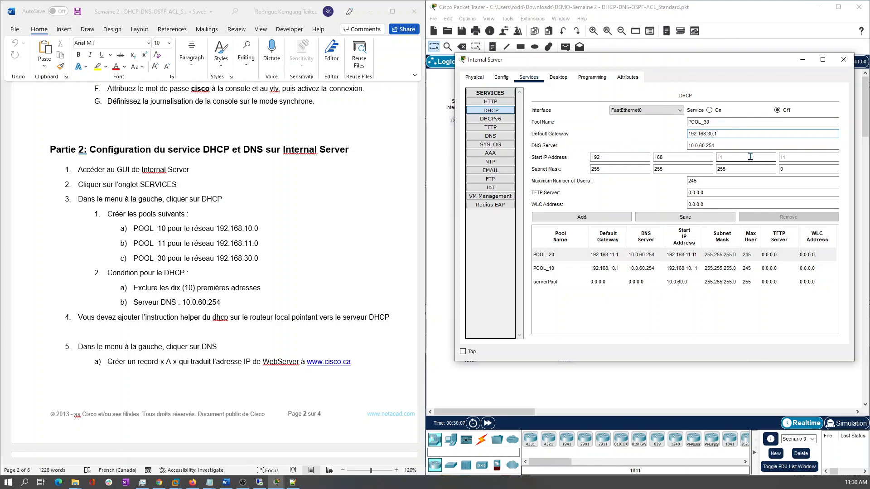
Set the start IP address of POOL_30 to 192.168.30.11, and add and save the pool
{"action": "left_click", "coordinate": [727, 158]}
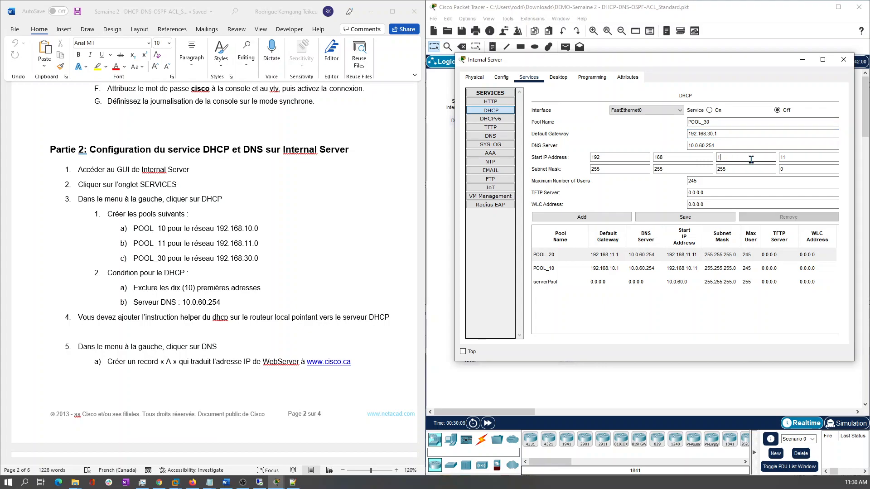
{"action": "type", "text": "30"}
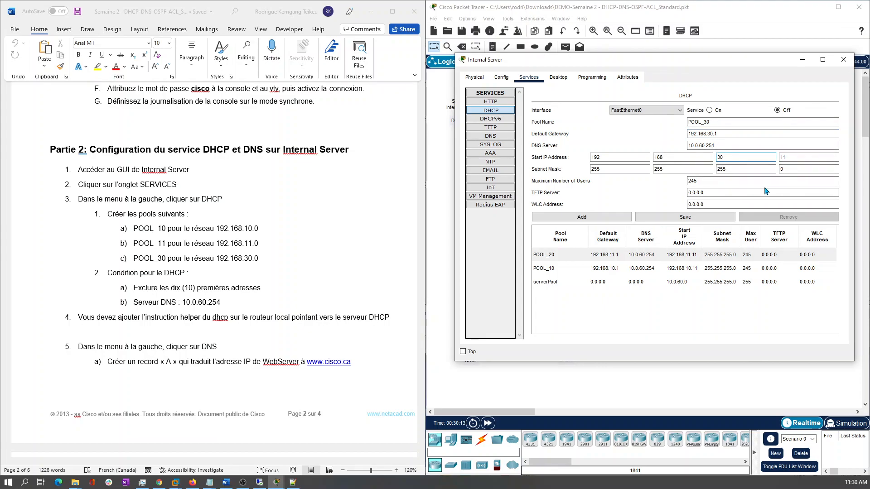
{"action": "left_click", "coordinate": [580, 218]}
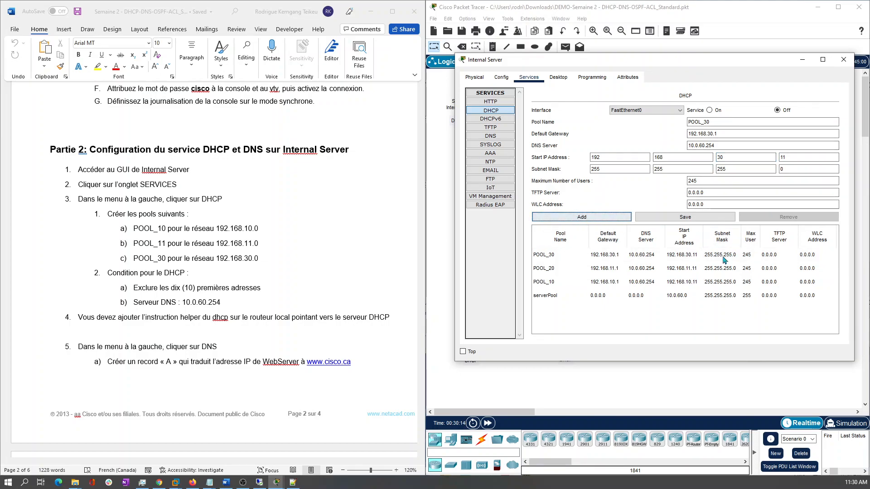
{"action": "left_click", "coordinate": [671, 217]}
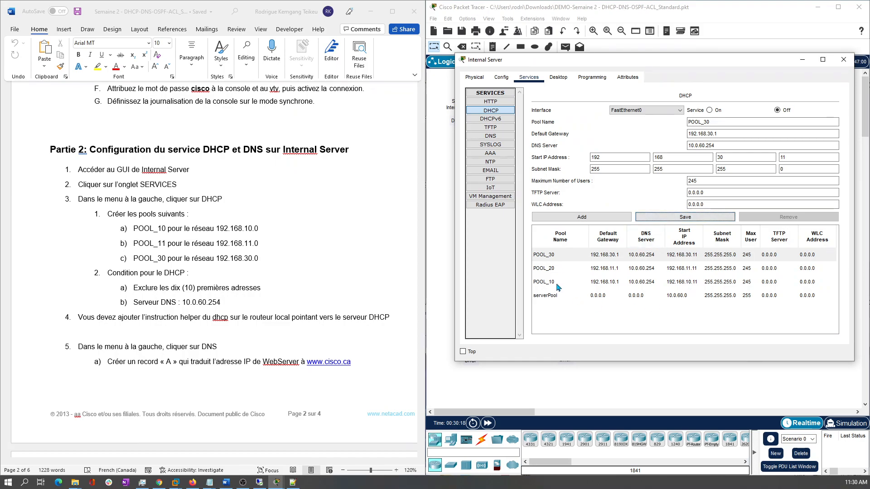
{"action": "left_click", "coordinate": [609, 319]}
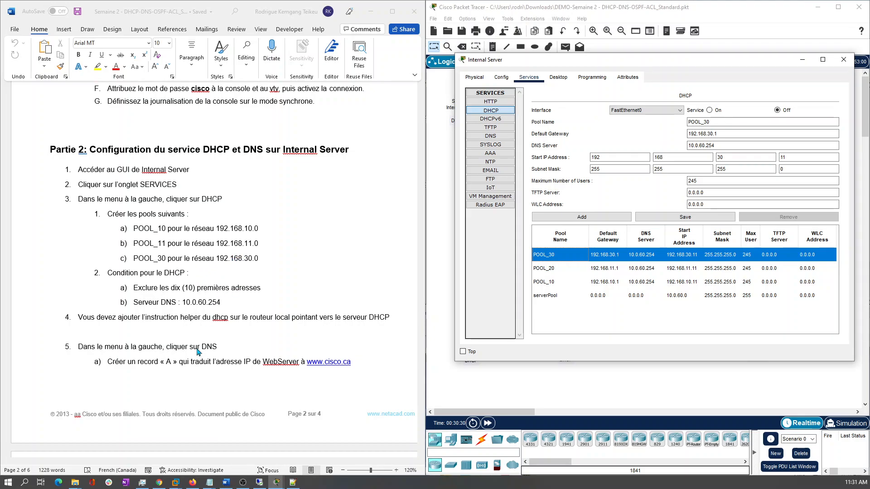
{"action": "scroll", "coordinate": [198, 352], "scroll_direction": "down", "scroll_amount": 5}
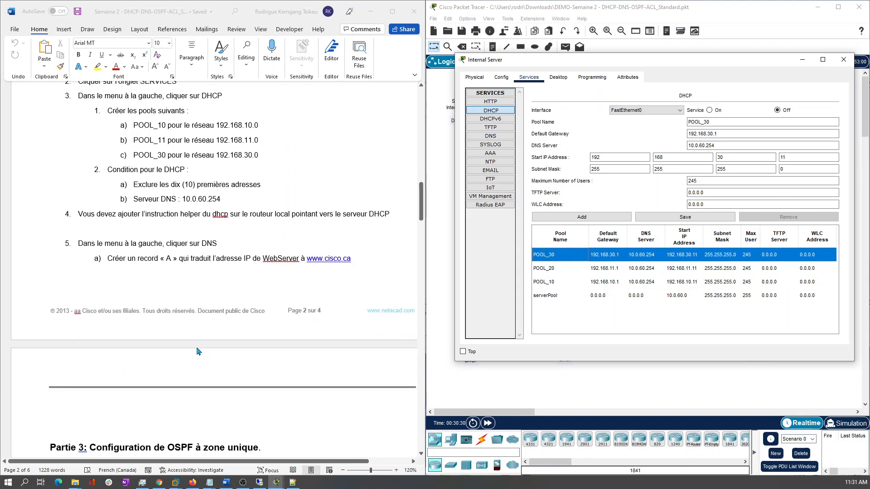
{"action": "left_click", "coordinate": [494, 137]}
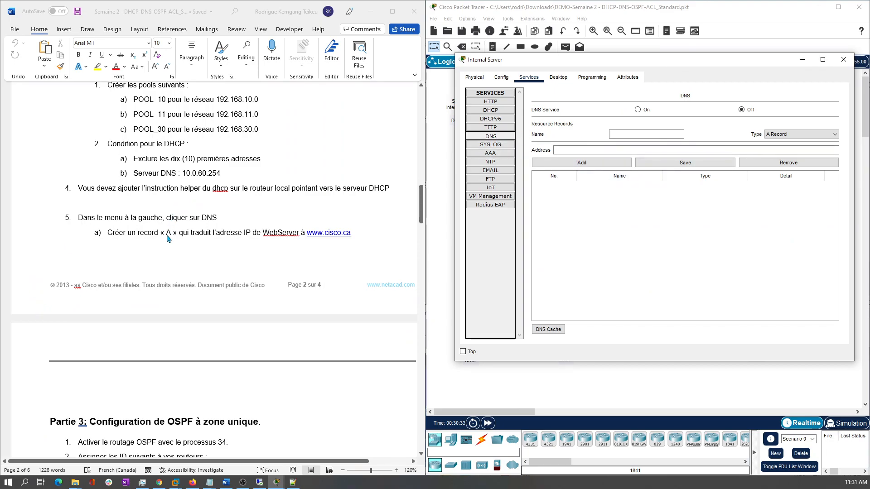
{"action": "left_click", "coordinate": [362, 240]}
{"action": "left_click_drag", "start_coordinate": [353, 233], "coordinate": [304, 235]}
{"action": "key", "text": "ctrl+c"}
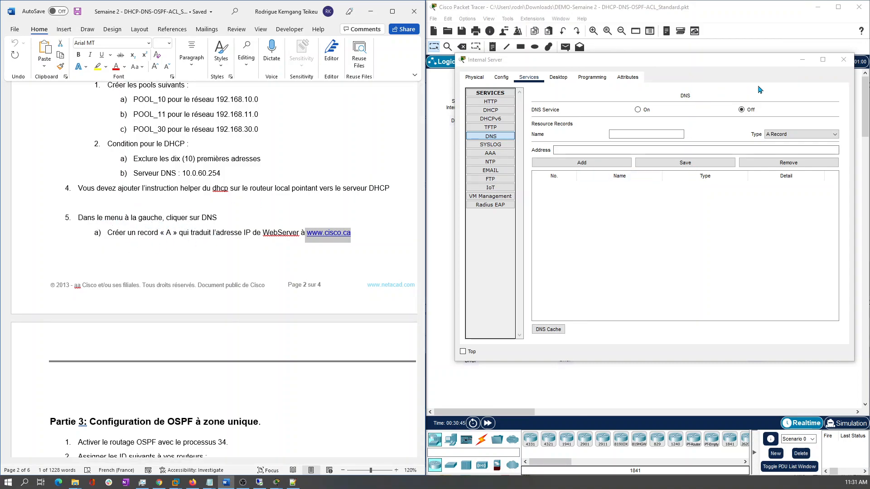
{"action": "left_click", "coordinate": [791, 135]}
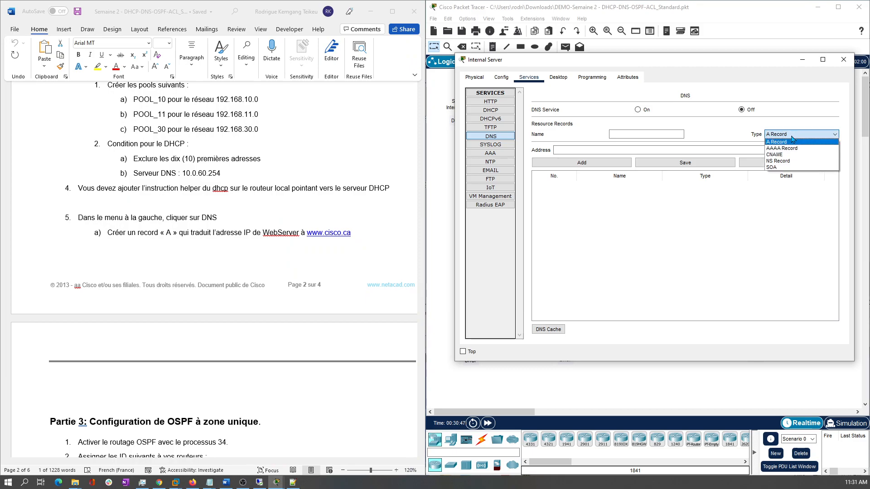
{"action": "left_click", "coordinate": [787, 142]}
{"action": "left_click", "coordinate": [779, 135]}
{"action": "left_click", "coordinate": [778, 141]}
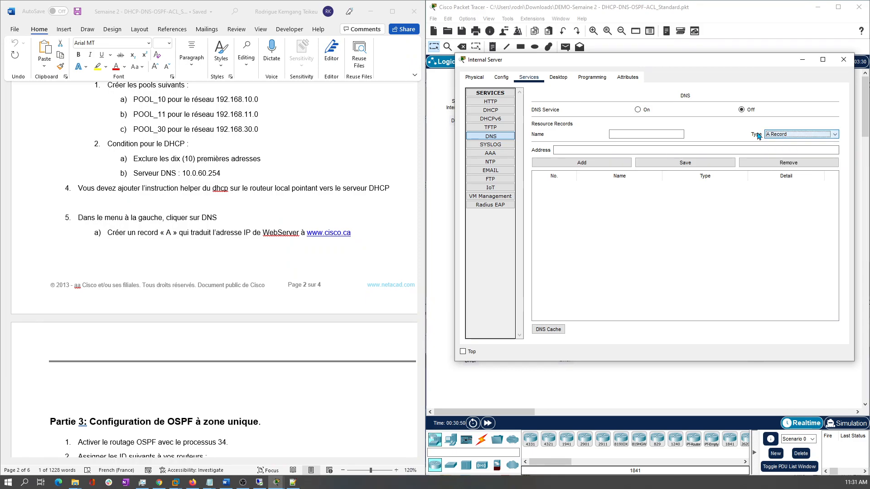
{"action": "left_click", "coordinate": [642, 135]}
{"action": "key", "text": "ctrl+v"}
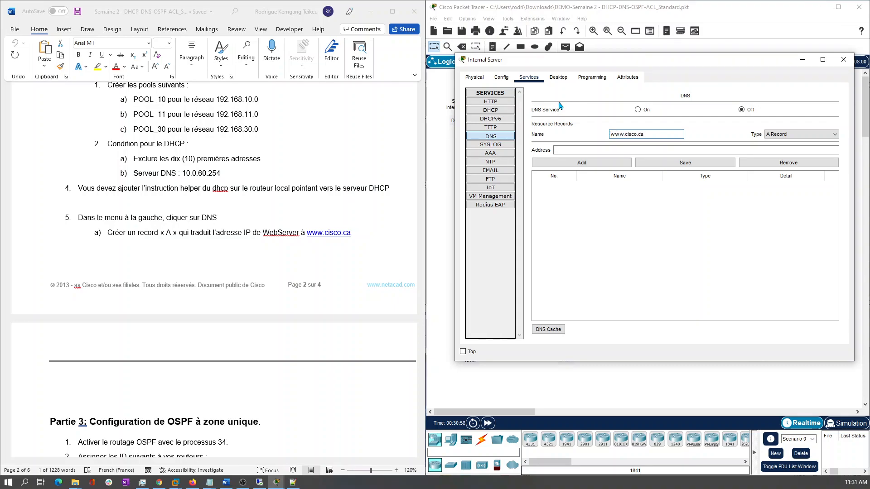
{"action": "left_click", "coordinate": [569, 150]}
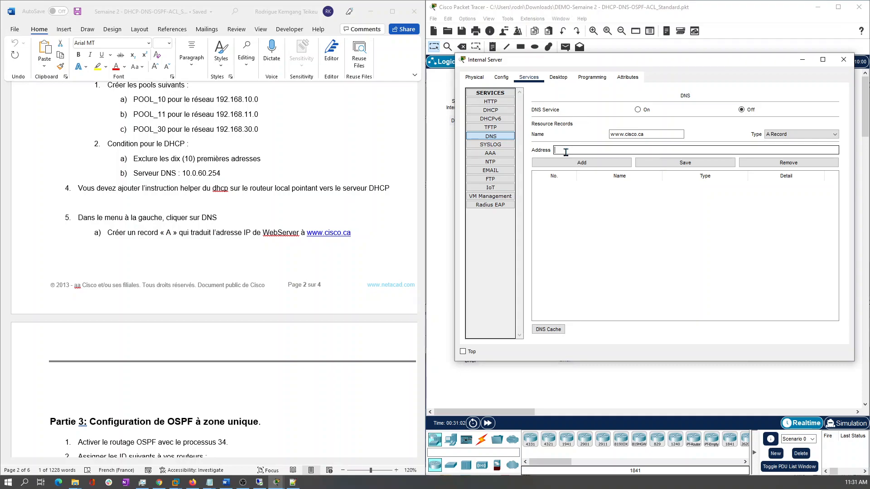
{"action": "left_click_drag", "start_coordinate": [223, 175], "coordinate": [186, 173]}
{"action": "key", "text": "ctrl+c"}
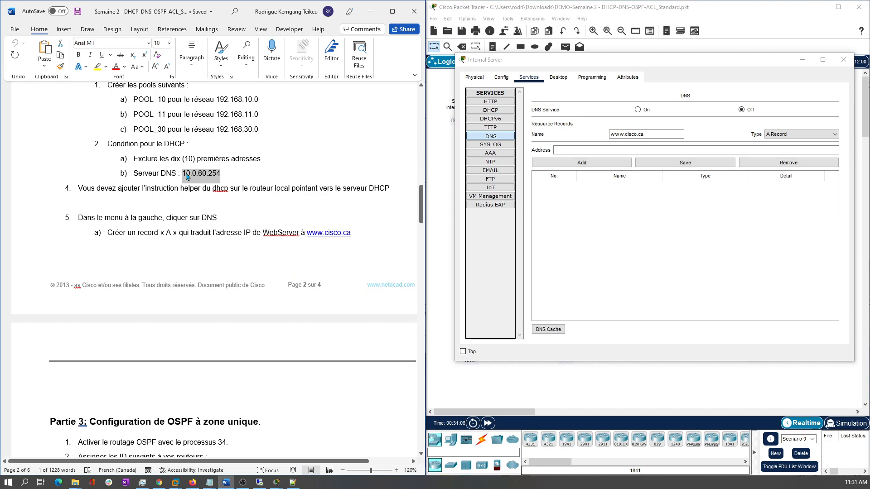
{"action": "left_click", "coordinate": [568, 149]}
{"action": "key", "text": "ctrl+v"}
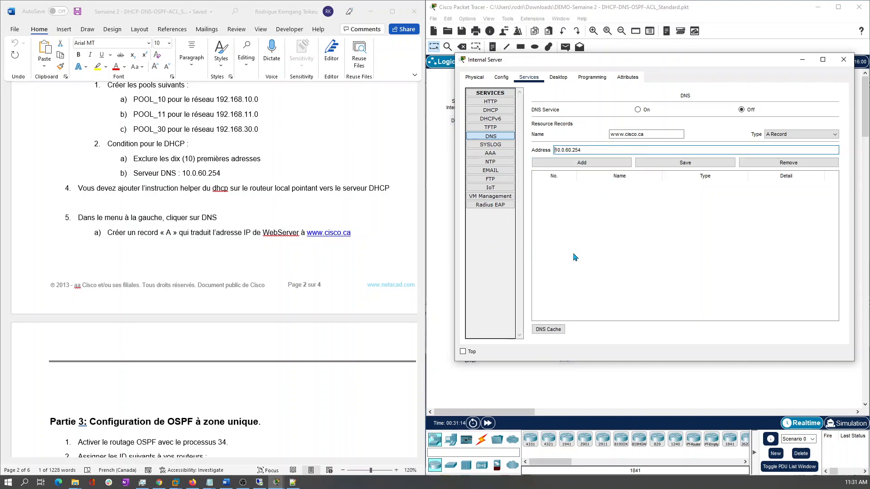
{"action": "left_click", "coordinate": [733, 243]}
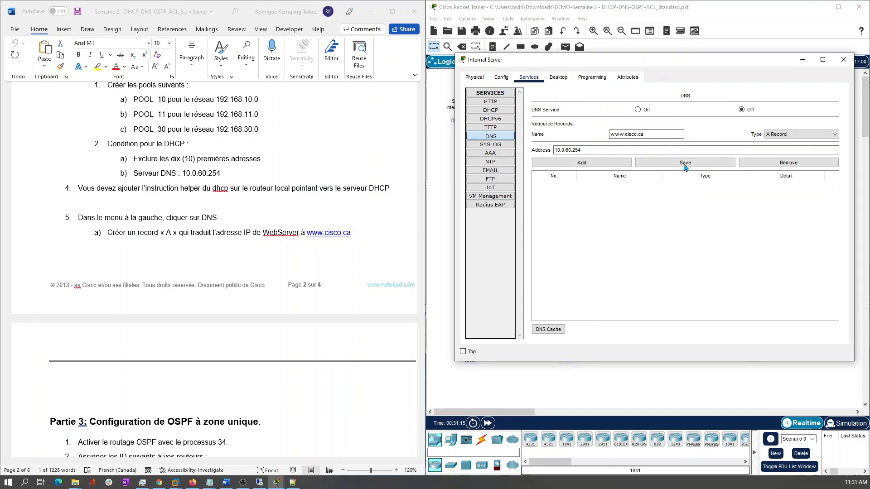
{"action": "left_click", "coordinate": [606, 164]}
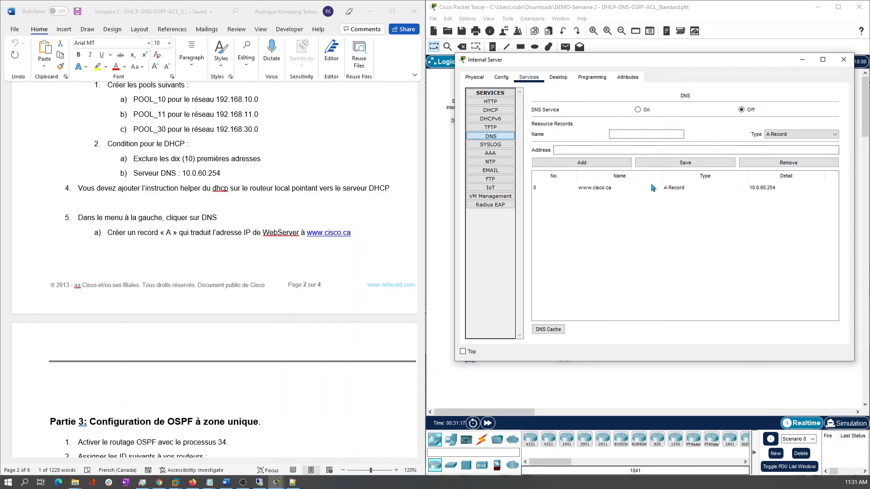
{"action": "left_click", "coordinate": [680, 164]}
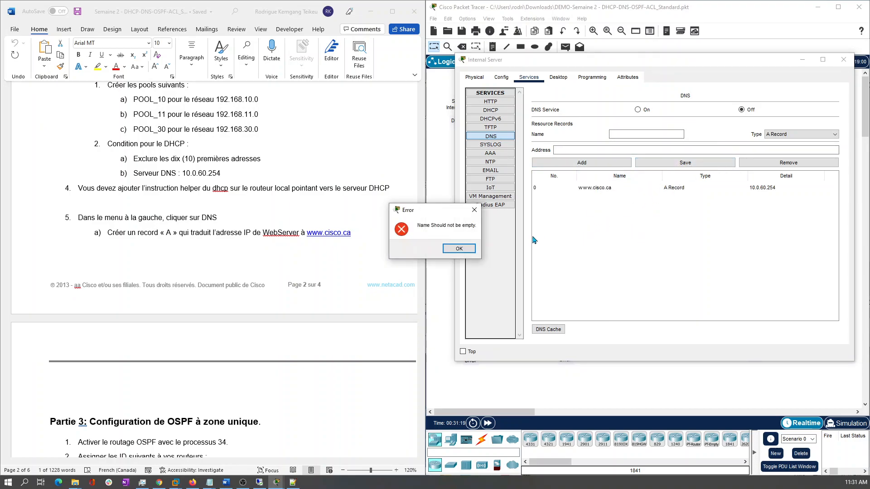
{"action": "left_click", "coordinate": [457, 249]}
{"action": "left_click", "coordinate": [626, 194]}
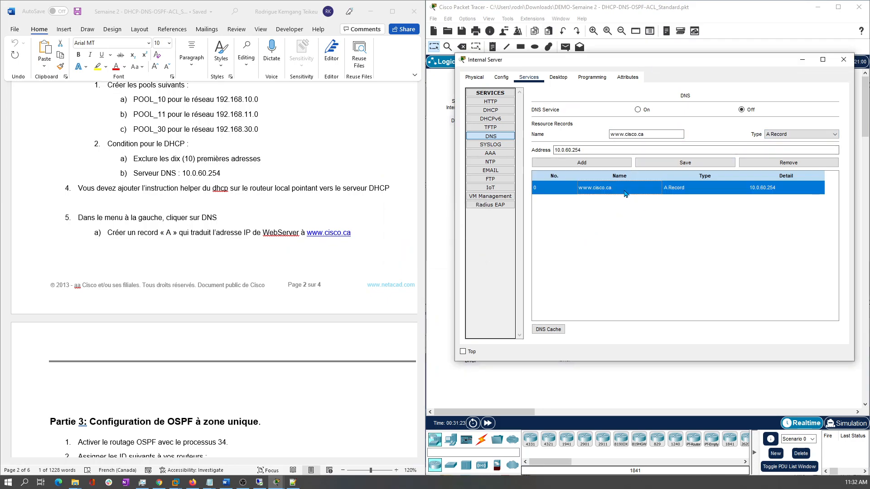
{"action": "left_click", "coordinate": [694, 166]}
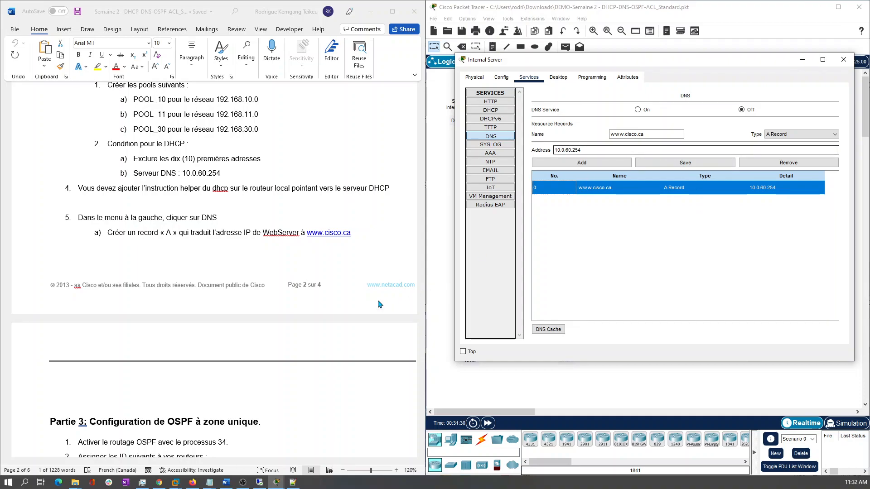
Close the Internal Server window after reaching Part 3 of the instructions, and enter global configuration mode on router R1's command line
{"action": "scroll", "coordinate": [284, 328], "scroll_direction": "down", "scroll_amount": 12}
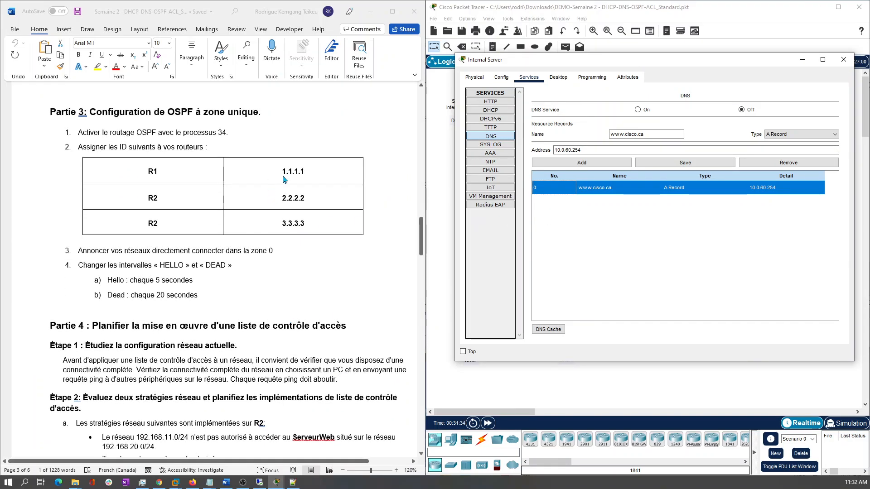
{"action": "left_click", "coordinate": [844, 60]}
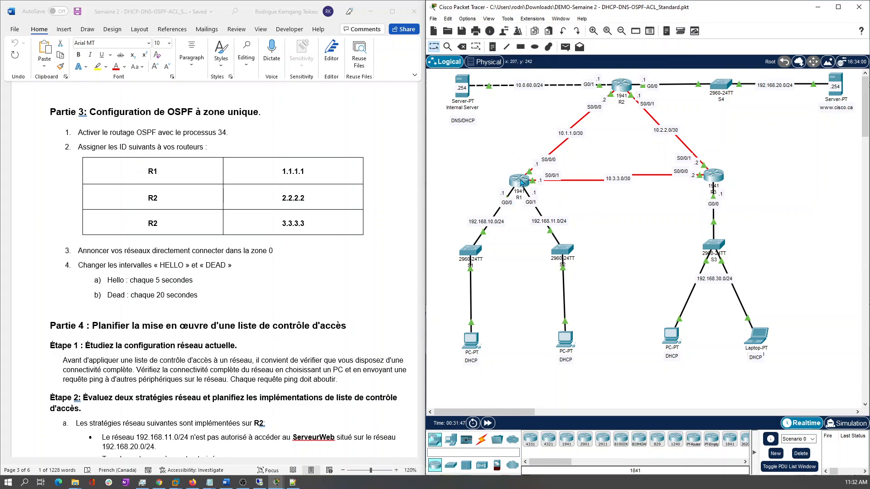
{"action": "left_click", "coordinate": [516, 182]}
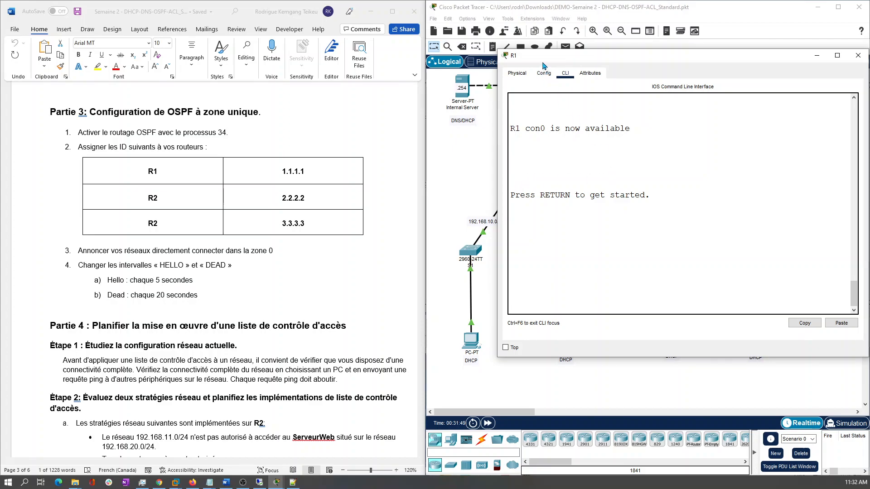
{"action": "key", "text": "Return"}
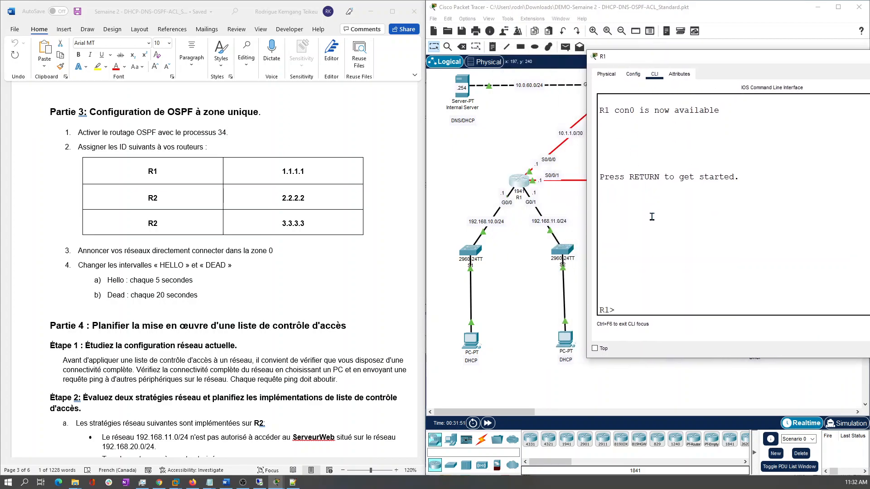
{"action": "left_click_drag", "start_coordinate": [651, 62], "coordinate": [601, 71]}
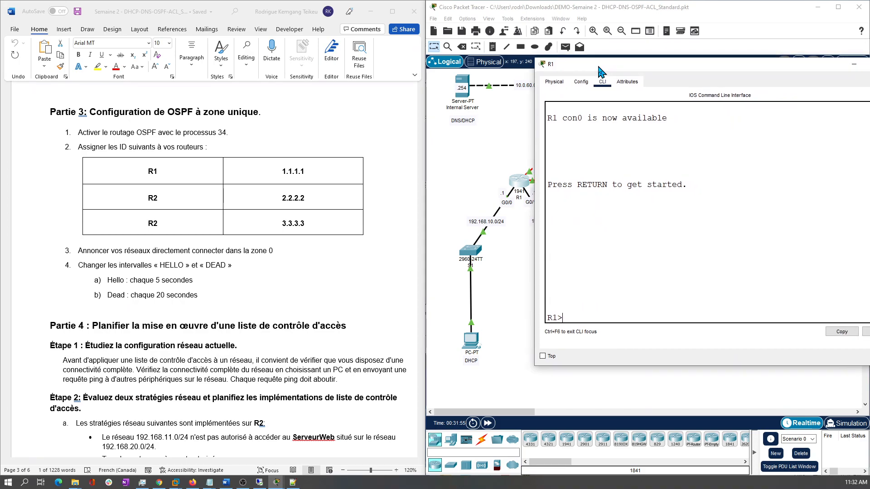
{"action": "type", "text": "n"}
{"action": "key", "text": "Return"}
{"action": "type", "text": "conf"}
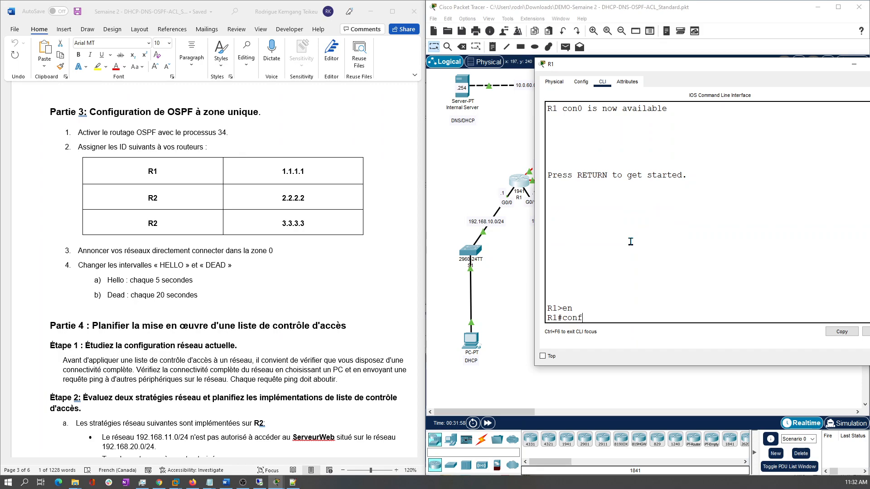
{"action": "type", "text": " t"}
{"action": "key", "text": "Return"}
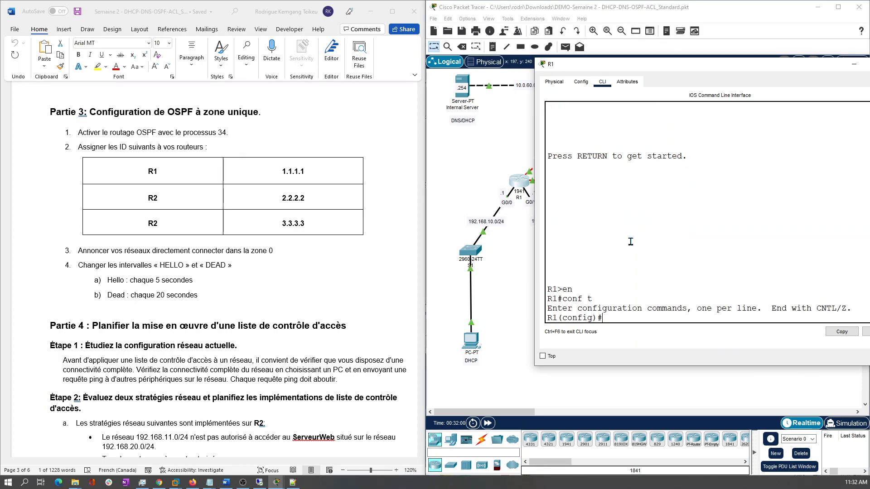
Bring R1's console window back up and place it over the instruction document, clear of the network topology
{"action": "left_click", "coordinate": [489, 182]}
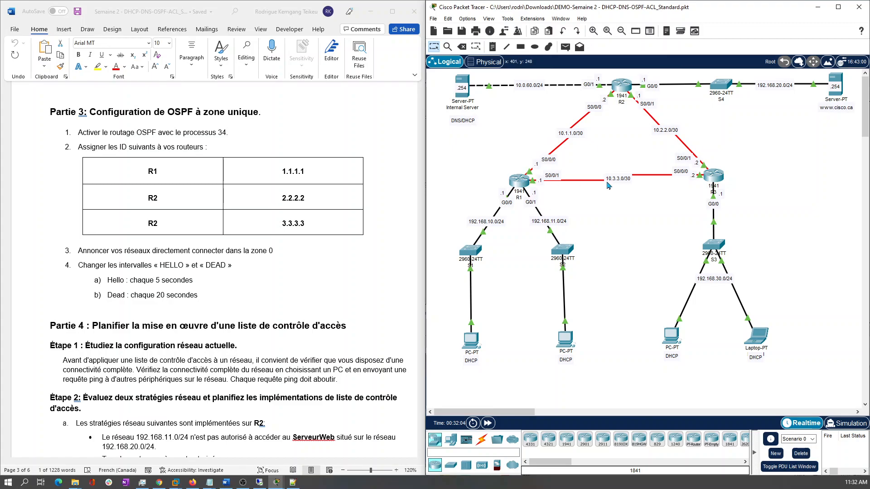
{"action": "left_click", "coordinate": [520, 183]}
{"action": "left_click_drag", "start_coordinate": [593, 68], "coordinate": [69, 57]}
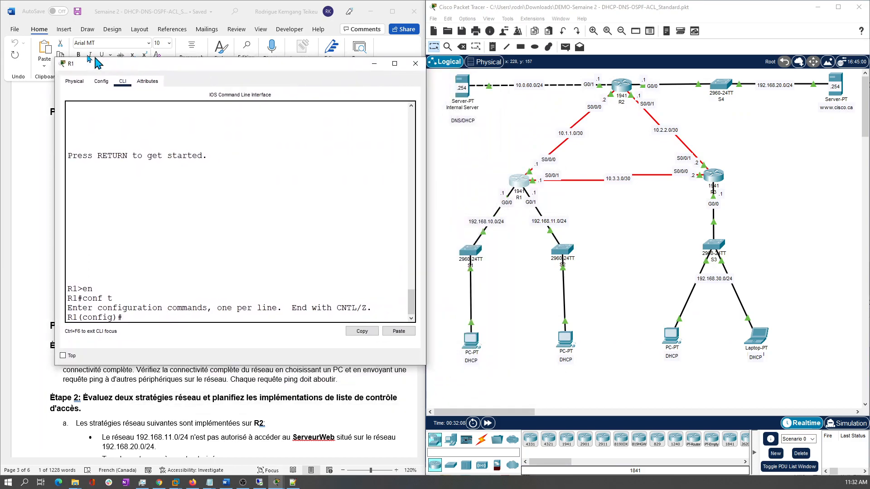
{"action": "left_click", "coordinate": [166, 212]}
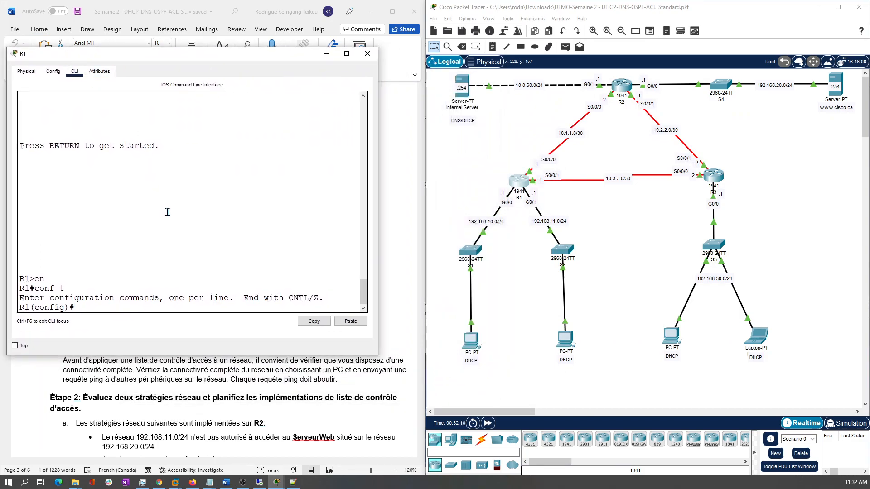
Enable OSPF routing on R1 with process ID 34, checking the command help for the process ID argument
{"action": "type", "text": "router"}
{"action": "key", "text": "Tab"}
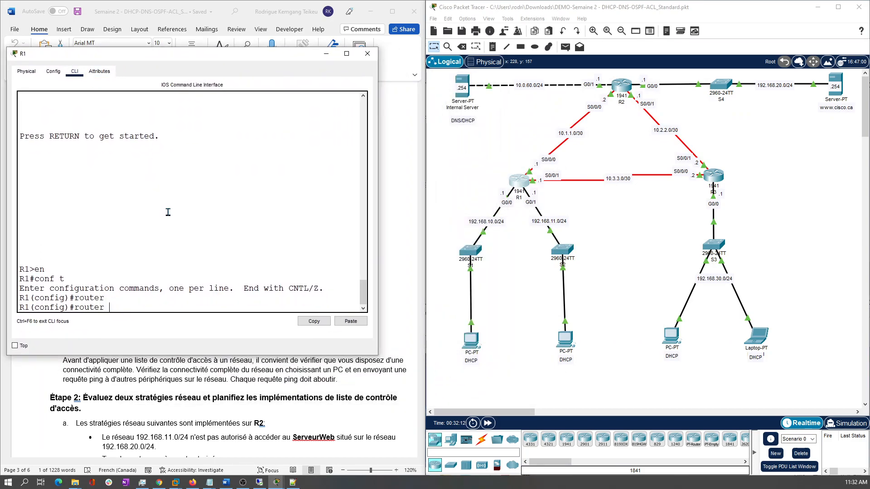
{"action": "type", "text": "osp"}
{"action": "key", "text": "Tab"}
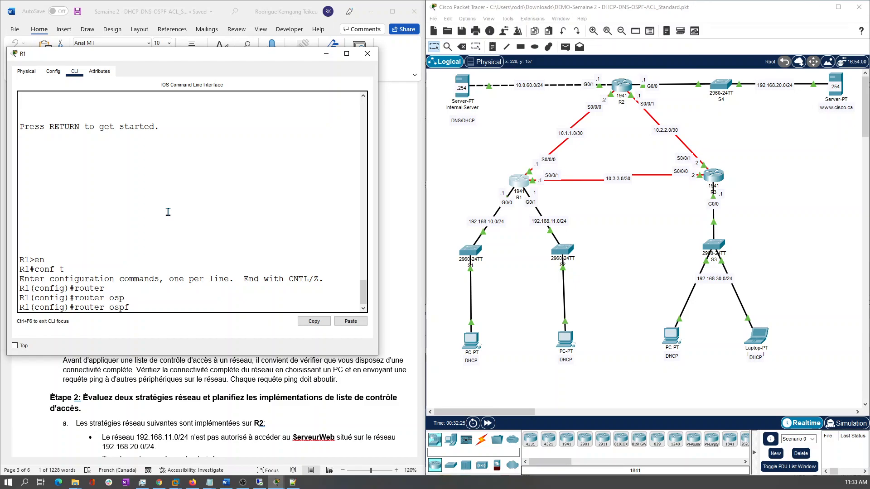
{"action": "type", "text": "?"}
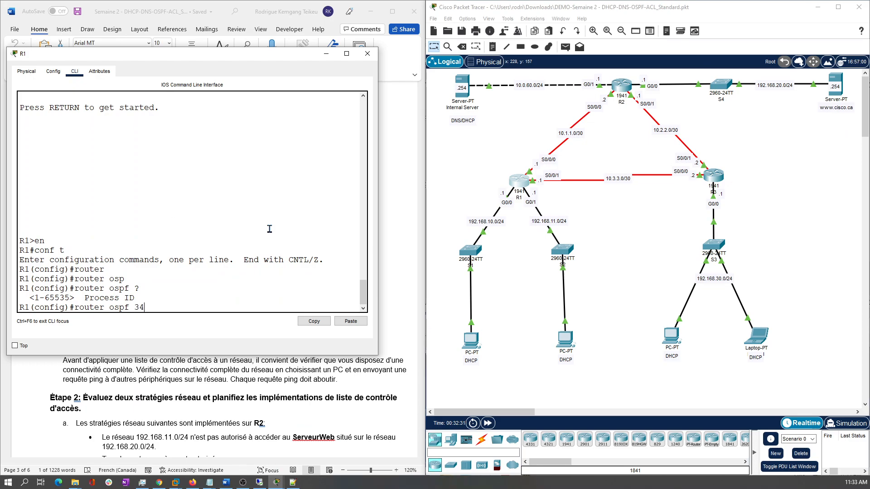
{"action": "left_click_drag", "start_coordinate": [164, 59], "coordinate": [180, 69]}
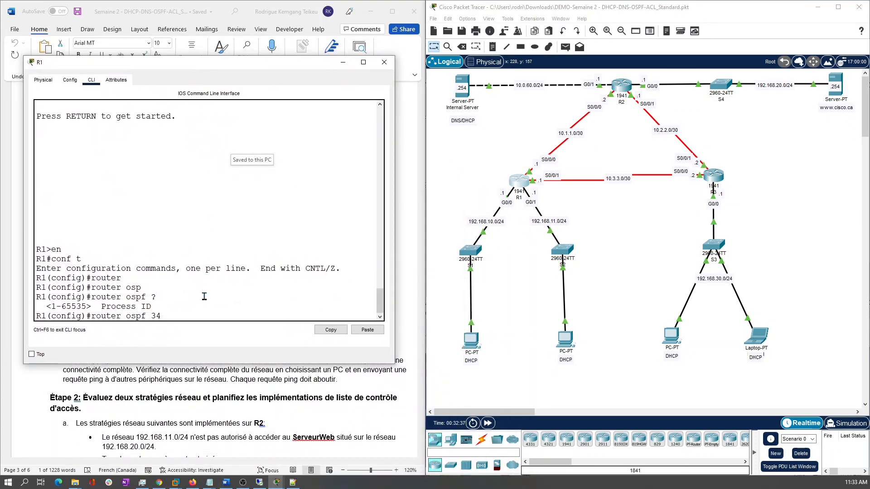
{"action": "key", "text": "Return"}
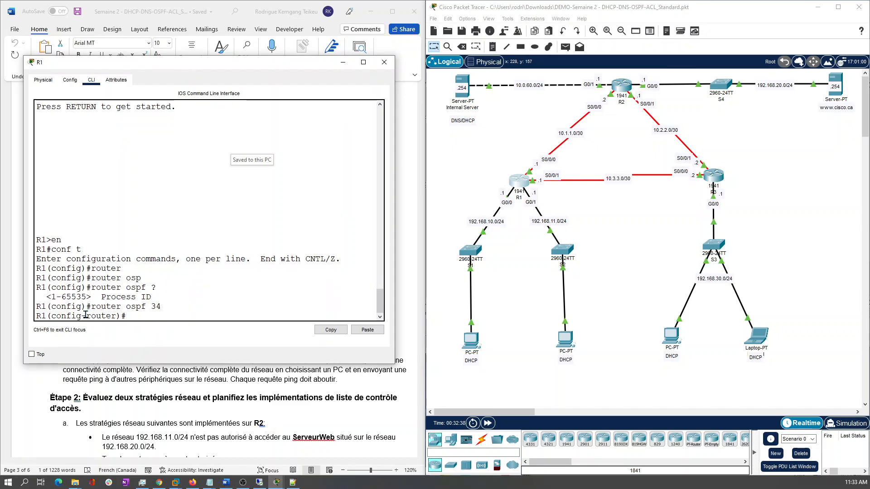
{"action": "left_click_drag", "start_coordinate": [56, 318], "coordinate": [118, 318]}
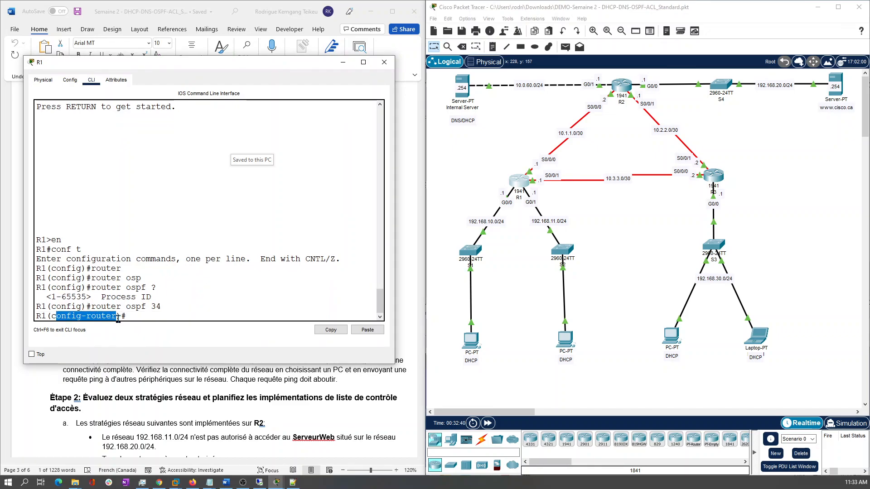
{"action": "left_click", "coordinate": [175, 317]}
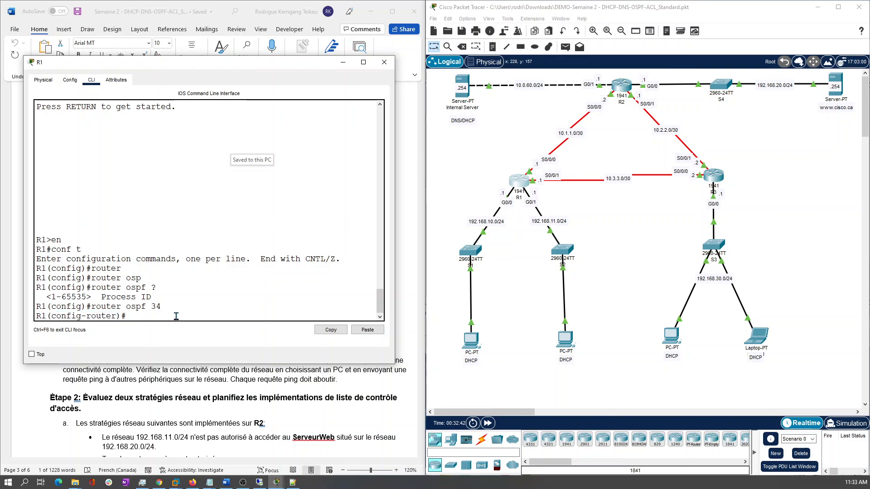
Advertise R1's G0/0 network 192.168.10.0 with wildcard 0.0.0.255 in OSPF area 0
{"action": "type", "text": "netw"}
{"action": "key", "text": "Tab"}
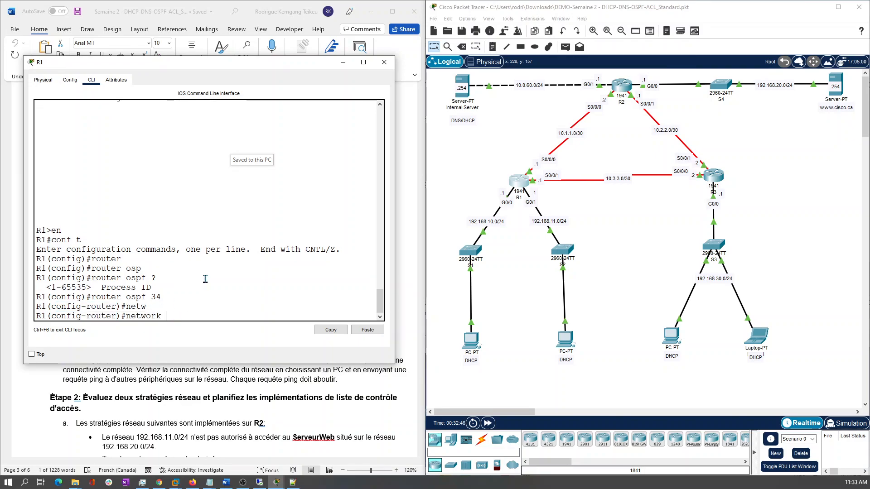
{"action": "left_click_drag", "start_coordinate": [444, 189], "coordinate": [518, 379]}
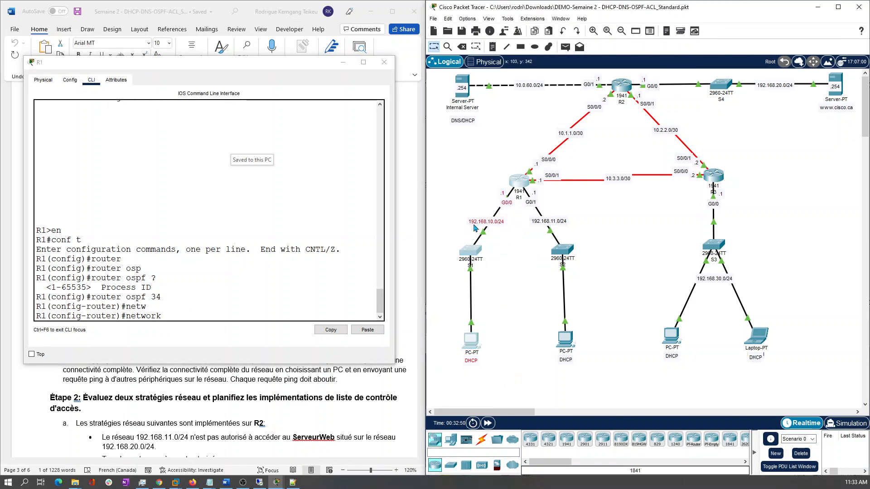
{"action": "left_click", "coordinate": [202, 307]}
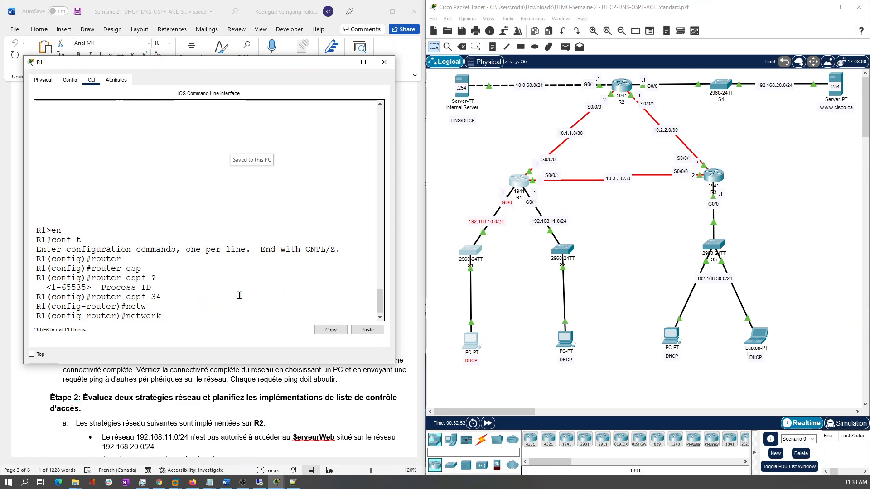
{"action": "type", "text": "192.31"}
{"action": "key", "text": "BackSpace"}
{"action": "type", "text": "8"}
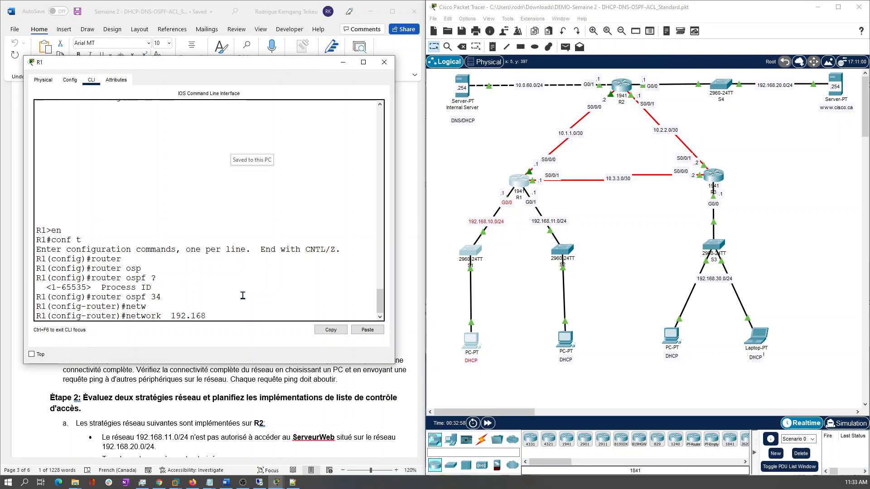
{"action": "type", "text": ".10.0 0.0."}
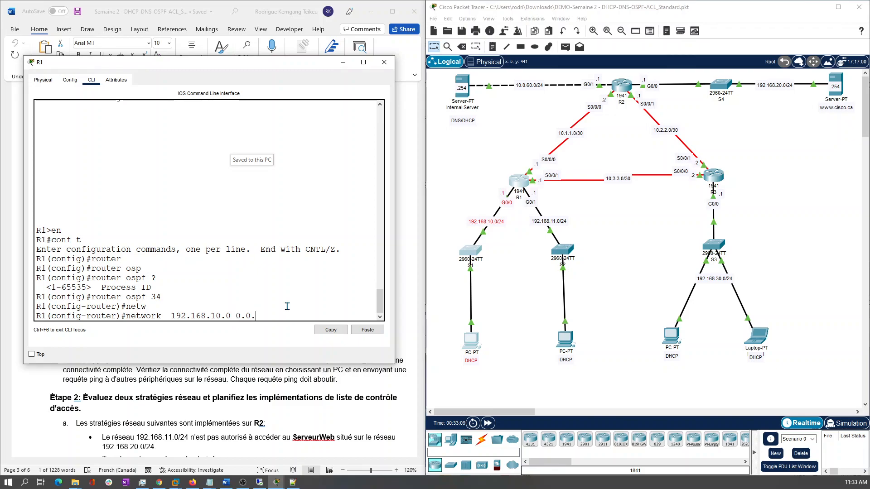
{"action": "type", "text": "55 are"}
{"action": "key", "text": "Tab"}
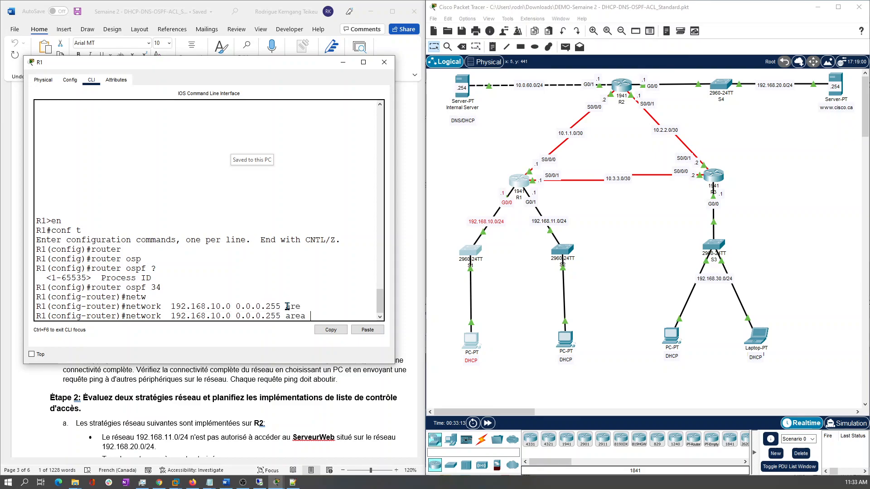
{"action": "type", "text": "0"}
{"action": "key", "text": "Return"}
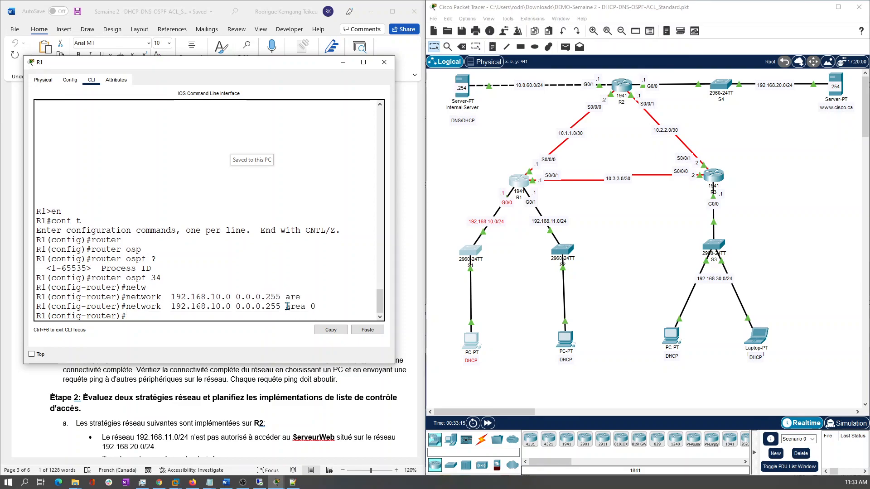
Advertise R1's G0/1 network 192.168.11.0 0.0.0.255 in area 0 by reusing and editing the previous network command
{"action": "left_click", "coordinate": [517, 286]}
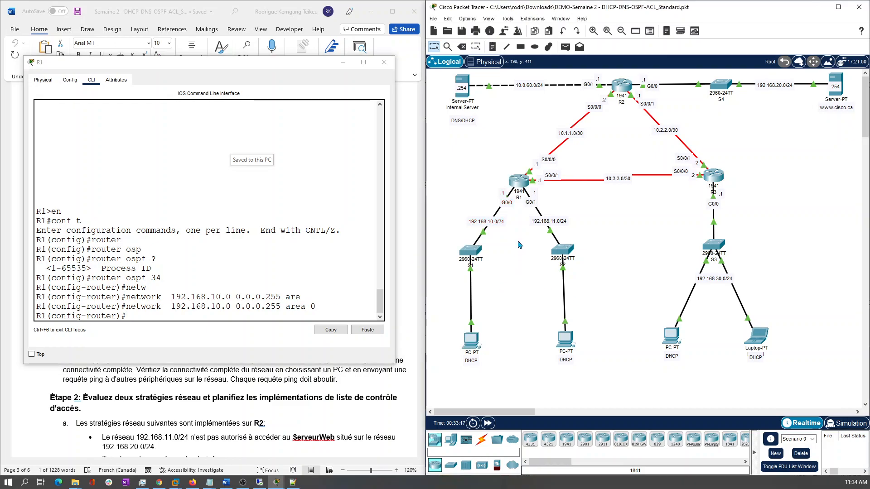
{"action": "left_click_drag", "start_coordinate": [521, 213], "coordinate": [629, 399]}
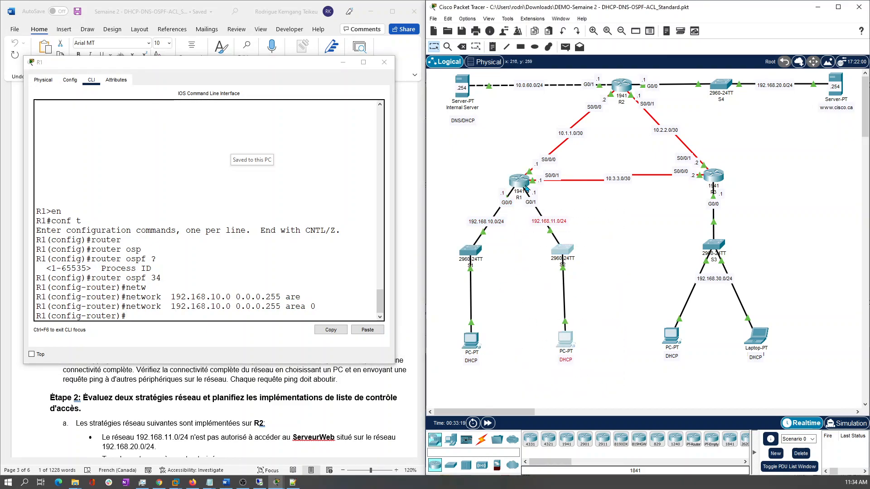
{"action": "left_click", "coordinate": [266, 261]}
{"action": "key", "text": "Up"}
{"action": "key", "text": "Left"}
{"action": "key", "text": "Left"}
{"action": "key", "text": "Left"}
{"action": "key", "text": "Left"}
{"action": "key", "text": "Left"}
{"action": "key", "text": "Left"}
{"action": "key", "text": "Left"}
{"action": "key", "text": "Left"}
{"action": "key", "text": "Left"}
{"action": "key", "text": "Left"}
{"action": "key", "text": "Left"}
{"action": "key", "text": "Left"}
{"action": "key", "text": "Left"}
{"action": "key", "text": "Left"}
{"action": "key", "text": "Left"}
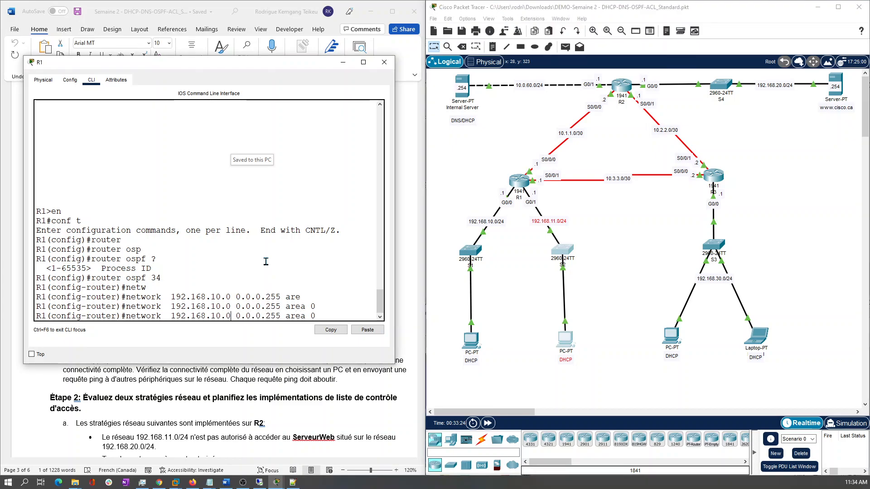
{"action": "key", "text": "BackSpace"}
{"action": "type", "text": "1"}
{"action": "key", "text": "Return"}
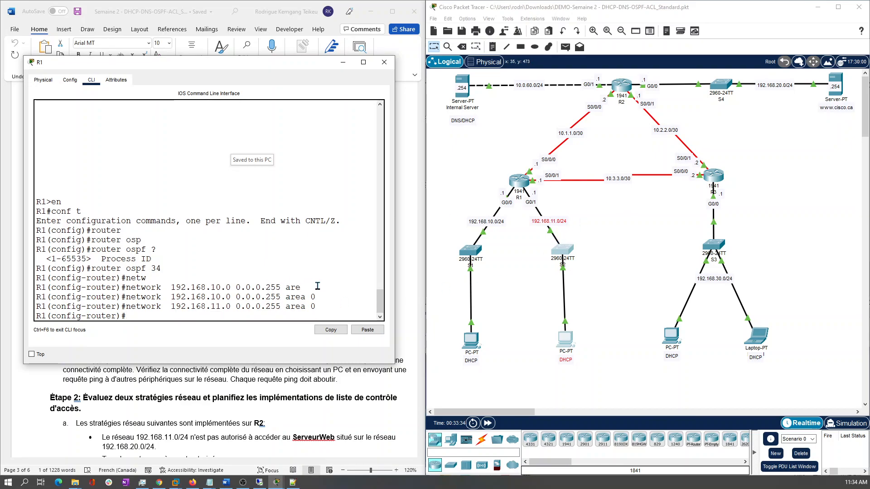
Advertise R1's S0/0/0 network 10.1.1.0 with wildcard 0.0.0.3 in OSPF area 0, marking the R1–R2 link in the topology
{"action": "left_click_drag", "start_coordinate": [505, 123], "coordinate": [613, 164]}
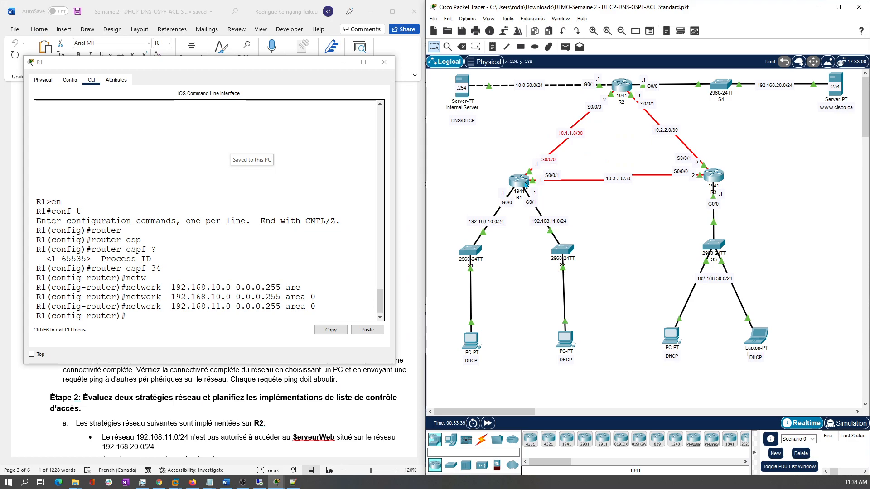
{"action": "left_click", "coordinate": [252, 262]}
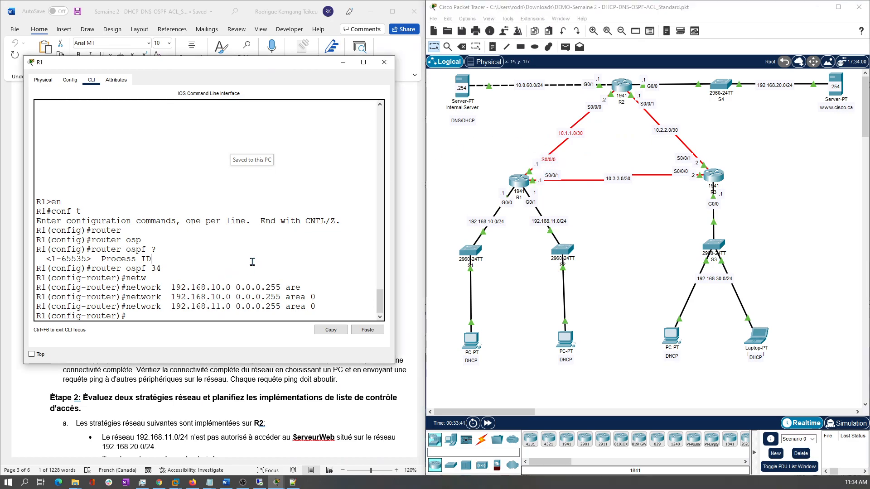
{"action": "type", "text": "net 10.1.1.0 0.0.0.3"}
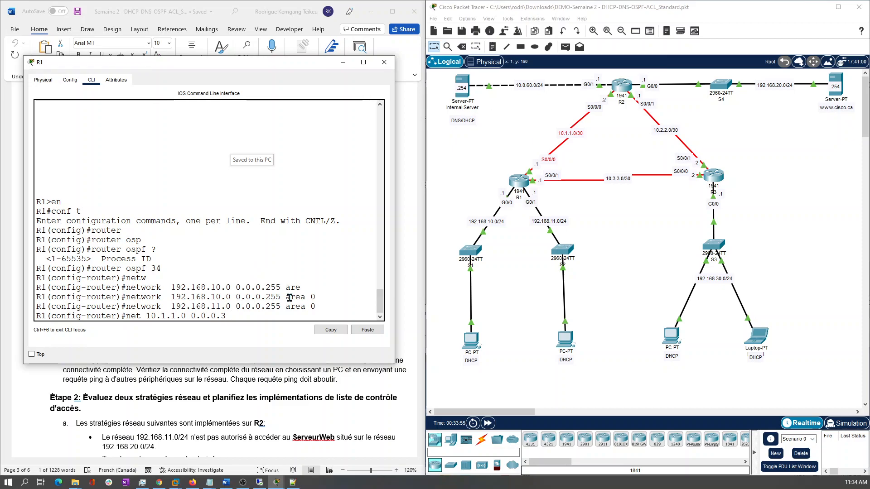
{"action": "type", "text": " are"}
{"action": "key", "text": "Tab"}
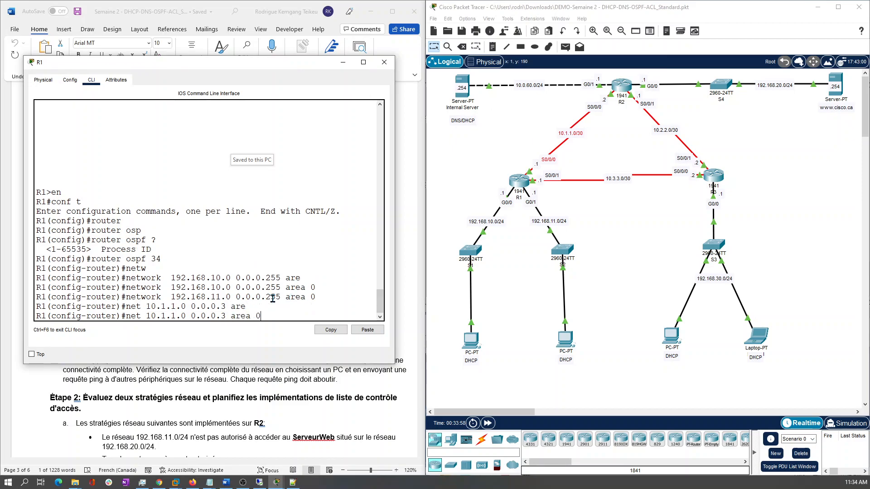
{"action": "key", "text": "Return"}
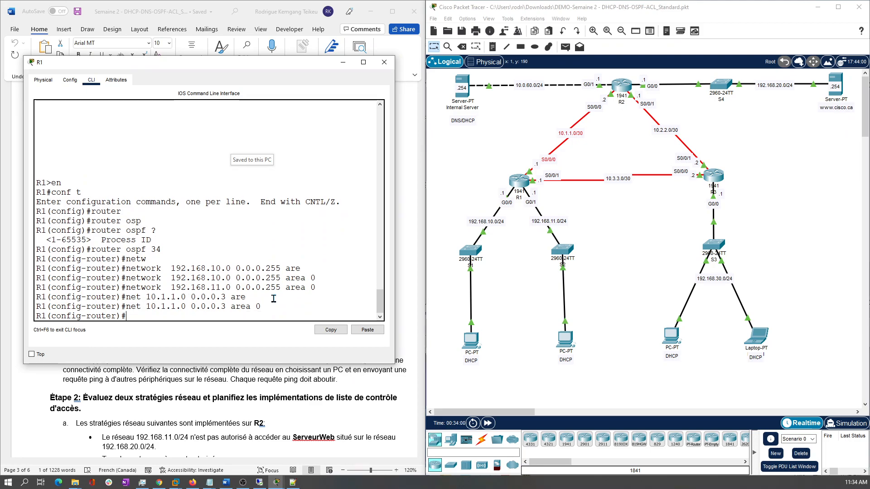
Advertise R1's S0/0/1 network 10.3.3.0 with wildcard 0.0.0.3 in area 0 and save R1's configuration
{"action": "left_click_drag", "start_coordinate": [581, 163], "coordinate": [663, 199]}
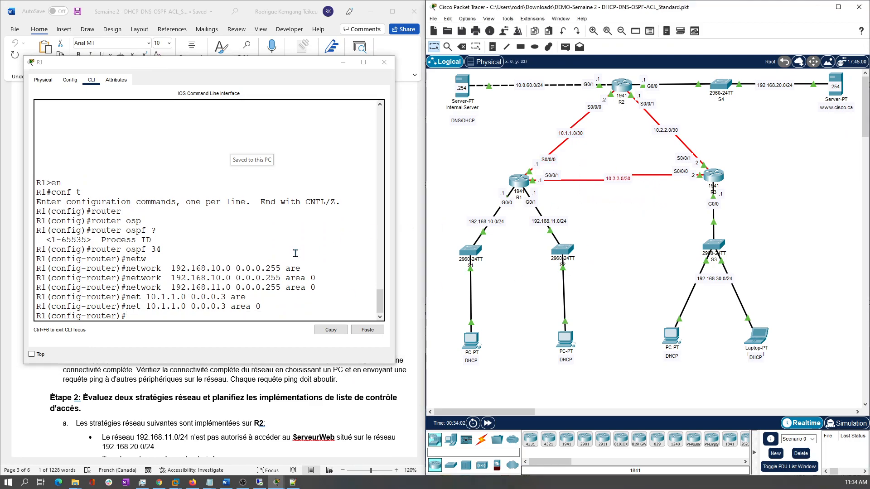
{"action": "left_click", "coordinate": [282, 252]}
{"action": "type", "text": "net"}
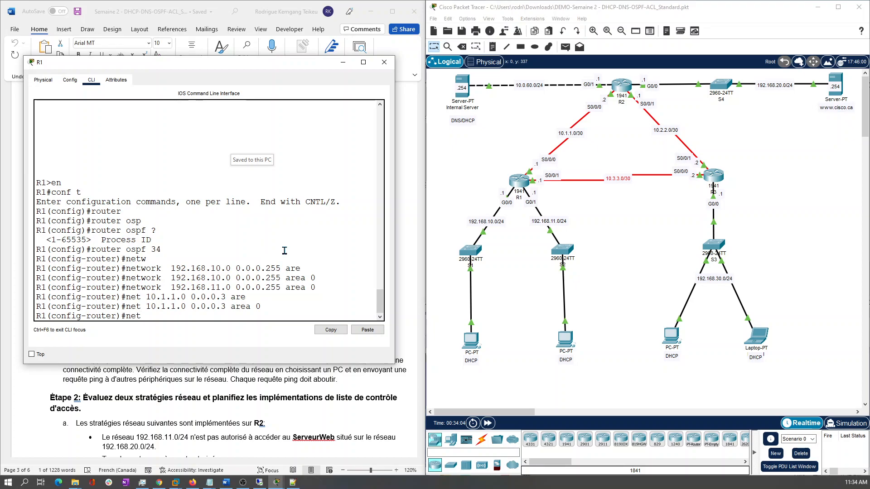
{"action": "key", "text": "Tab"}
{"action": "type", "text": "10."}
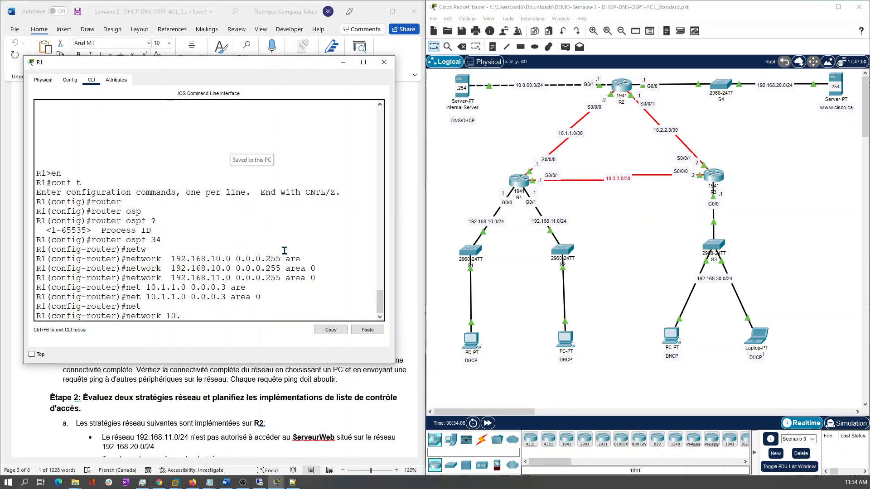
{"action": "type", "text": "3.3.0 0.0.0."}
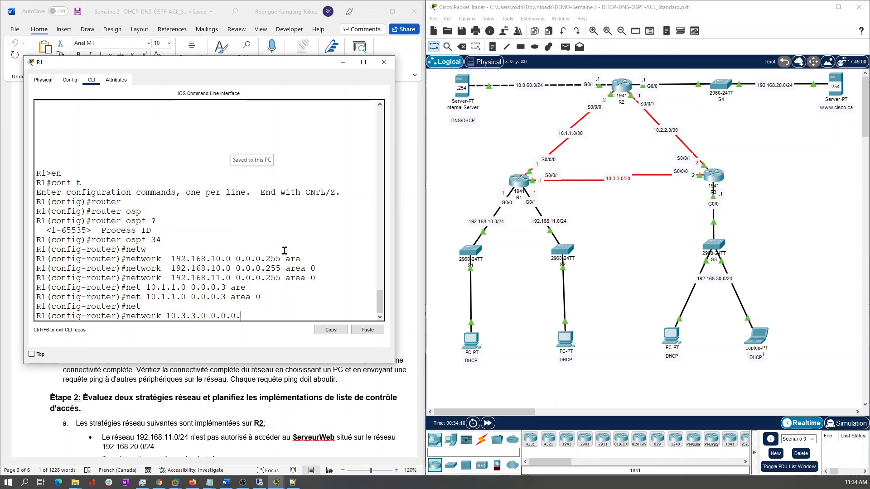
{"action": "type", "text": "3 are"}
{"action": "key", "text": "Tab"}
{"action": "type", "text": "0"}
{"action": "key", "text": "Return"}
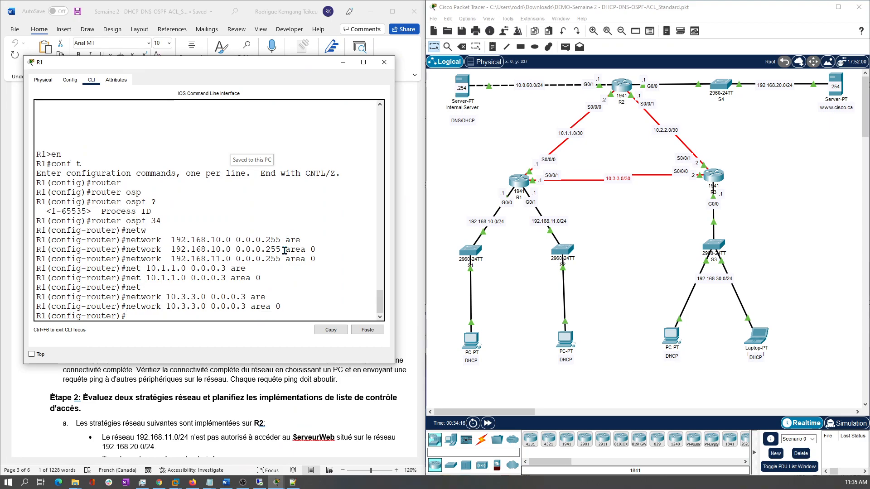
{"action": "type", "text": "do wr"}
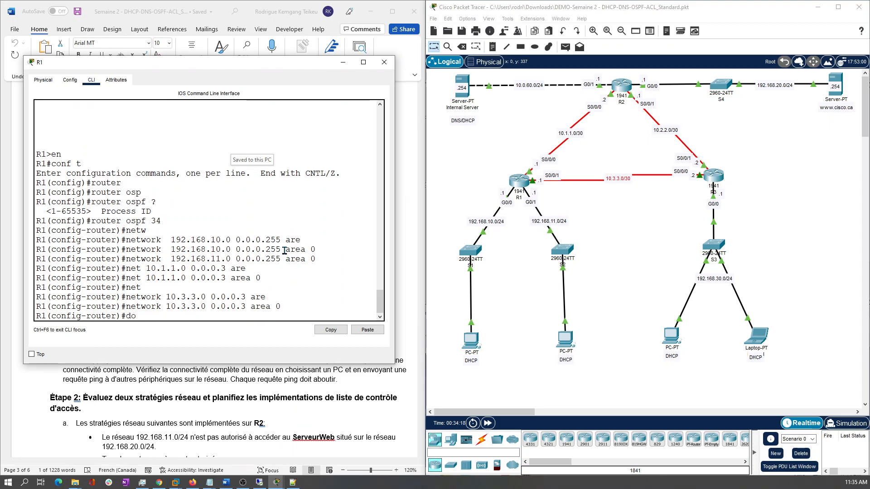
{"action": "key", "text": "Return"}
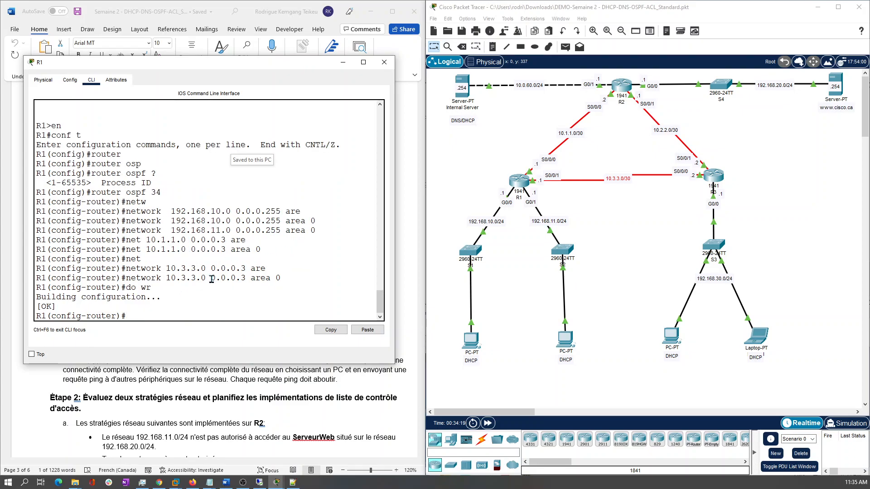
Set R1's OSPF router ID to 1.1.1.1 as given in the instruction document, keeping its table visible beside the console
{"action": "left_click", "coordinate": [267, 407]}
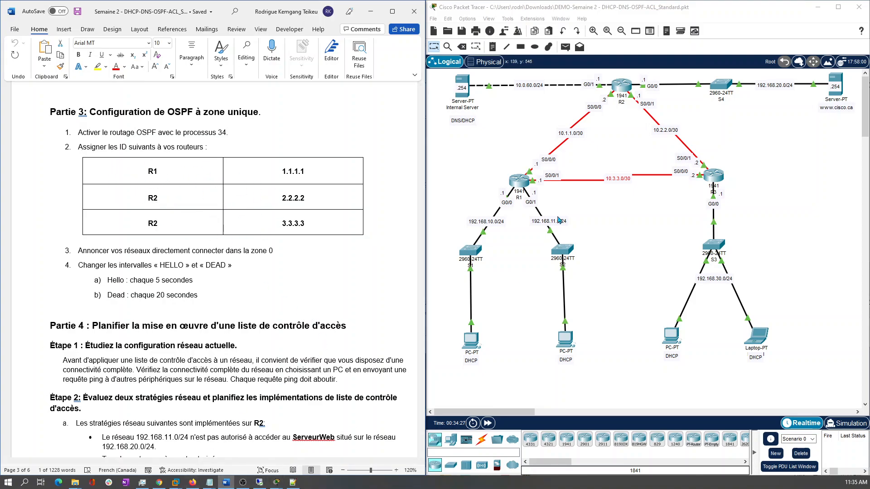
{"action": "left_click", "coordinate": [517, 181]}
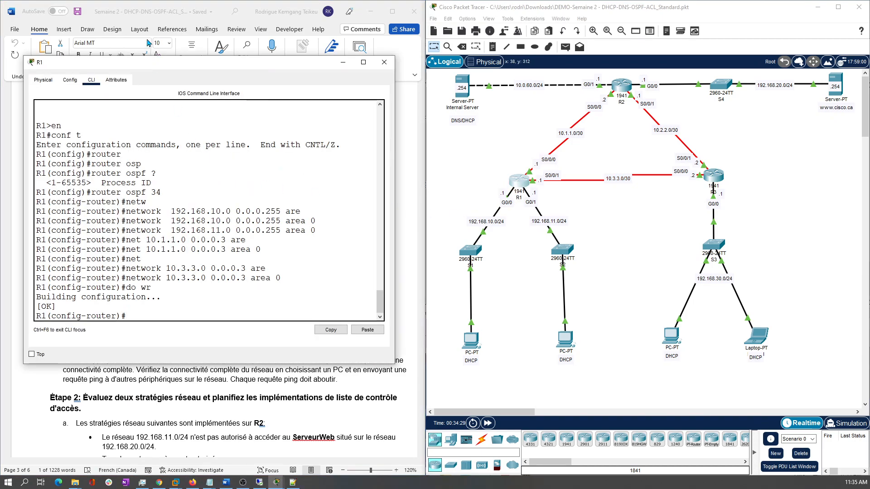
{"action": "left_click_drag", "start_coordinate": [224, 72], "coordinate": [576, 65]}
{"action": "left_click", "coordinate": [606, 196]}
{"action": "type", "text": "rout"}
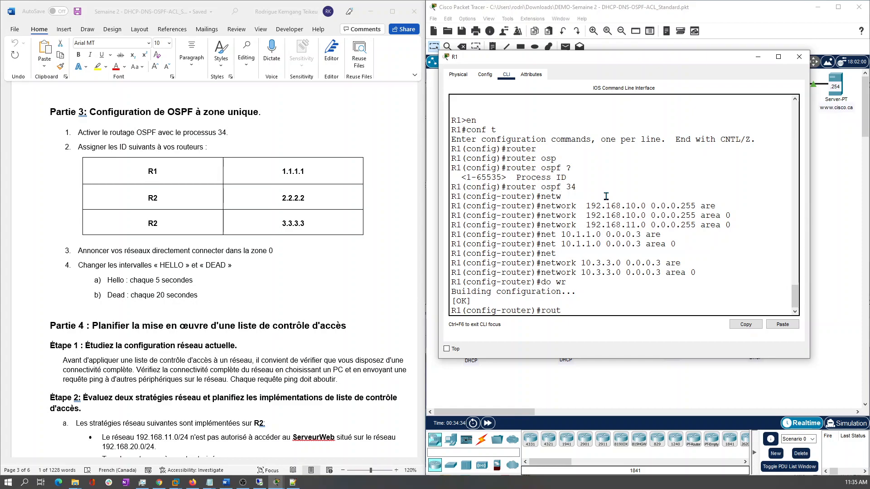
{"action": "type", "text": "er"}
{"action": "key", "text": "Tab"}
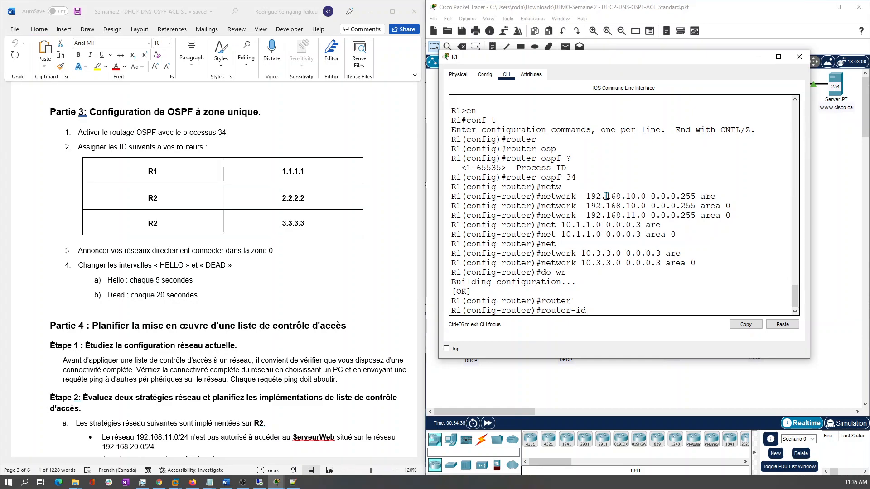
{"action": "type", "text": "1.1.1.1"}
{"action": "key", "text": "Return"}
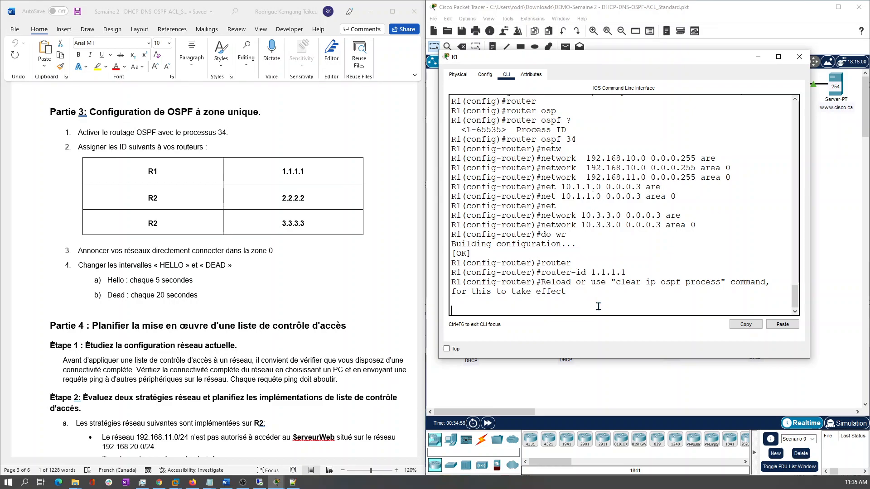
Open R2's console session and place its window over the instruction document, clear of the network topology
{"action": "left_click", "coordinate": [670, 386]}
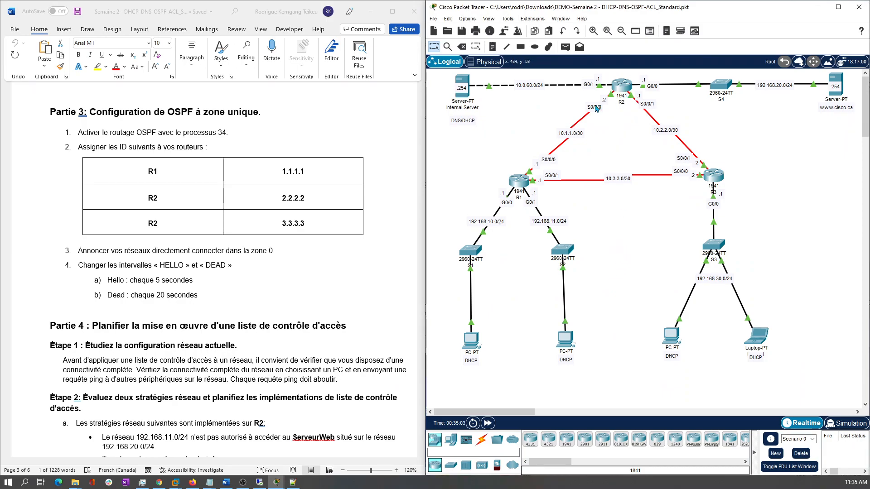
{"action": "left_click", "coordinate": [624, 87]}
{"action": "left_click_drag", "start_coordinate": [537, 106], "coordinate": [143, 105]}
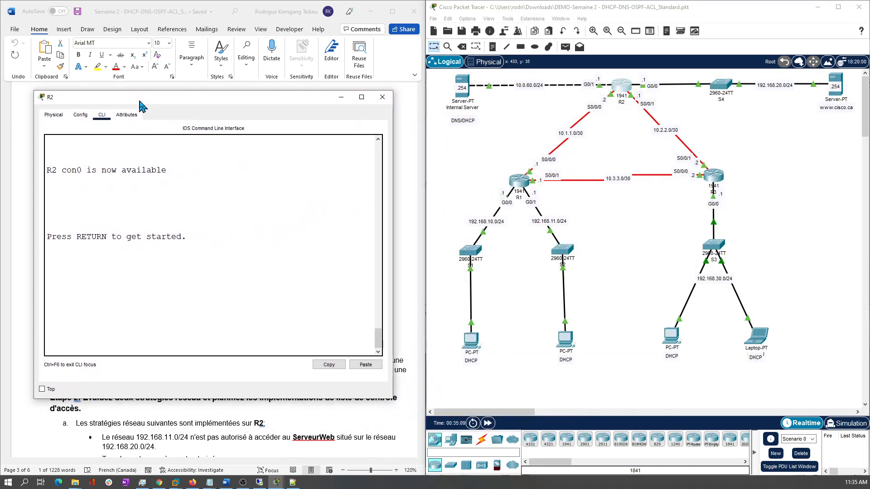
{"action": "left_click", "coordinate": [217, 239]}
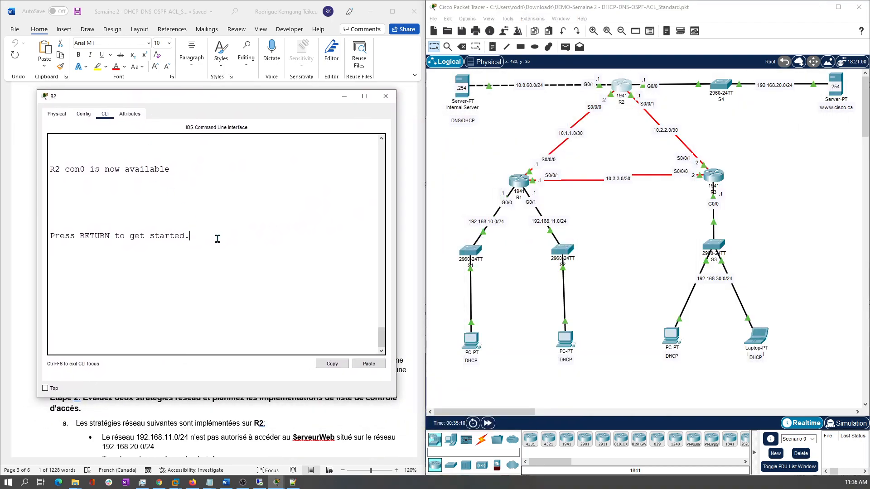
{"action": "key", "text": "Return"}
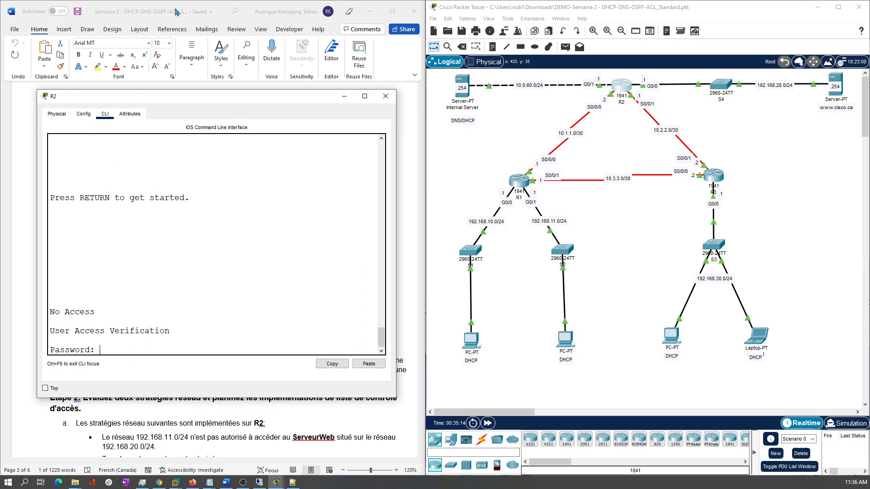
{"action": "left_click_drag", "start_coordinate": [216, 104], "coordinate": [224, 101]}
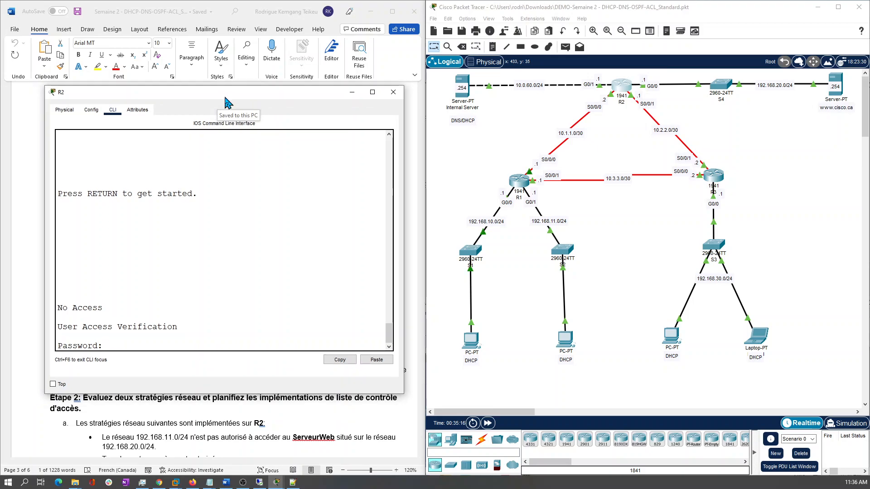
Log in to R2 with the console password, enter privileged mode with the enable password, and enter global configuration mode
{"action": "left_click", "coordinate": [207, 255]}
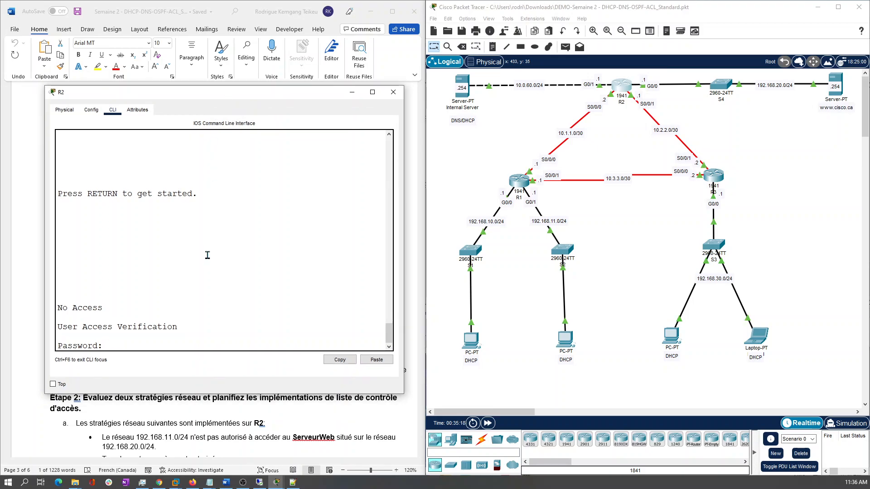
{"action": "key", "text": "Return"}
{"action": "type", "text": "en"}
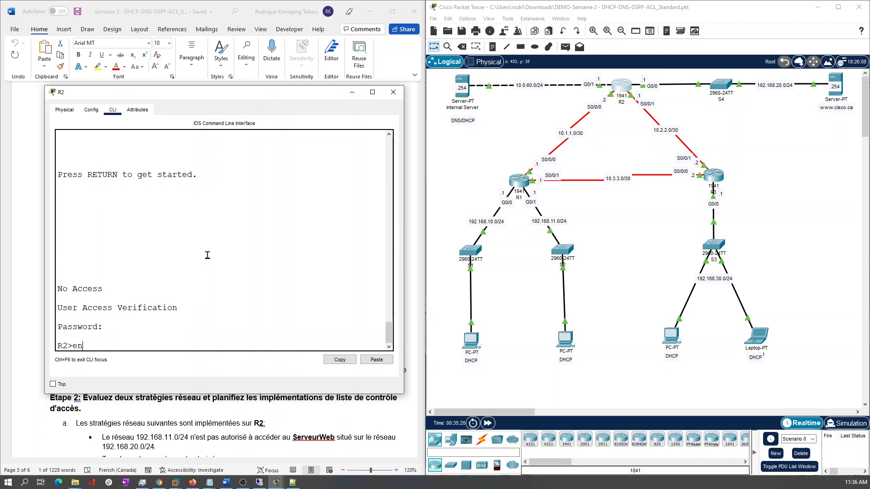
{"action": "key", "text": "Return"}
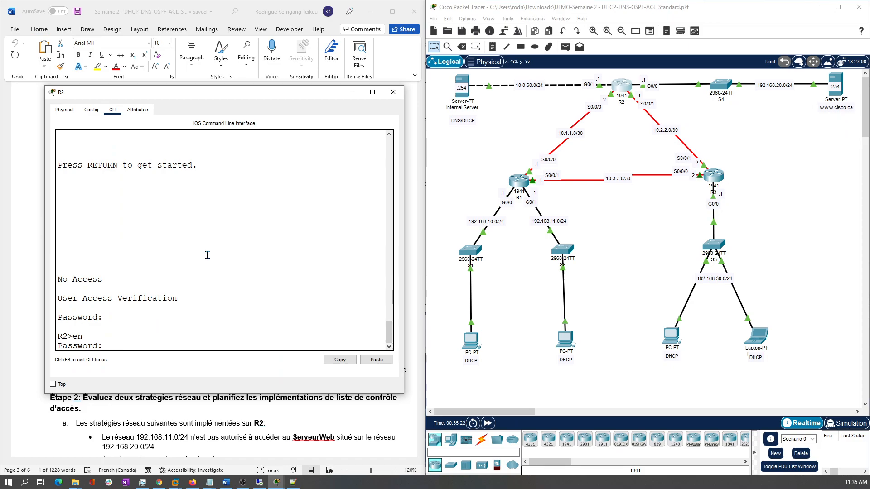
{"action": "key", "text": "Return"}
{"action": "key", "text": "Return"}
{"action": "type", "text": "conf t"}
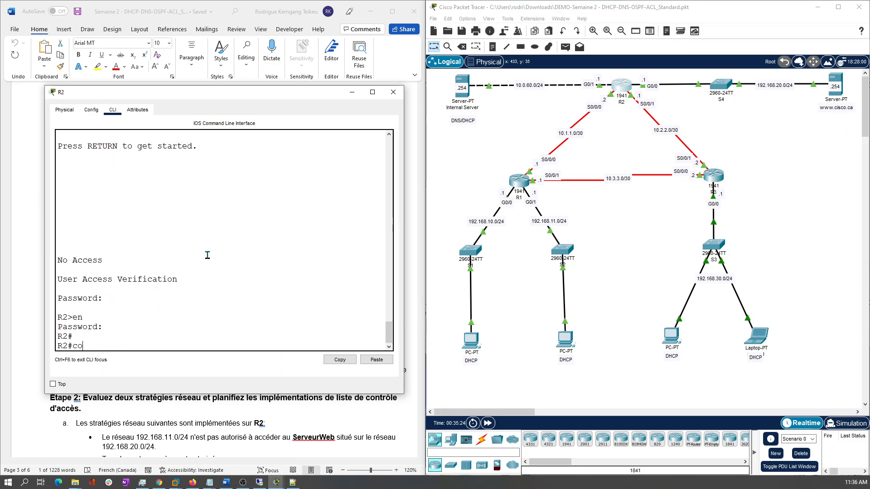
{"action": "key", "text": "Return"}
{"action": "key", "text": "Return"}
{"action": "key", "text": "Return"}
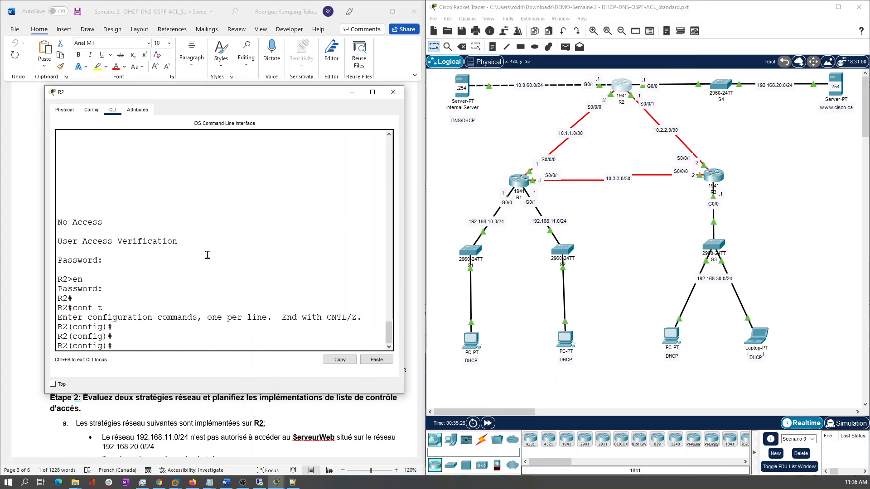
Enable OSPF routing on R2 with process ID 34
{"action": "type", "text": "router os"}
{"action": "key", "text": "Tab"}
{"action": "type", "text": "3"}
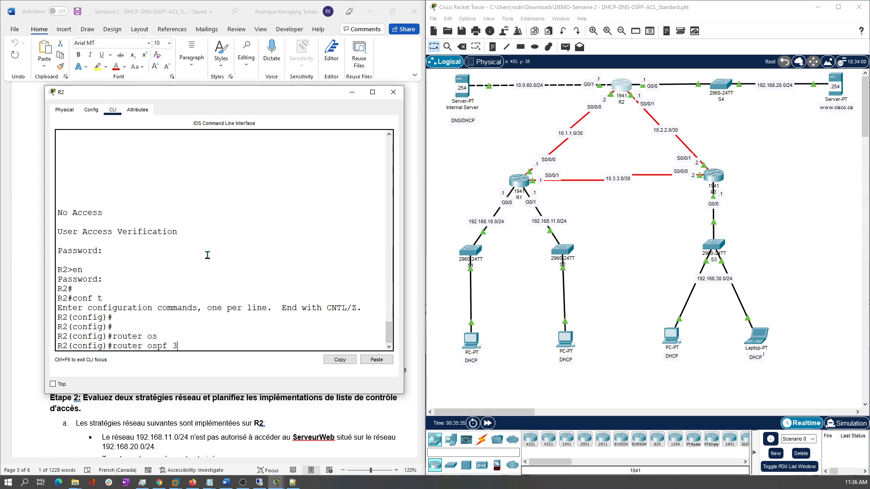
{"action": "type", "text": "4"}
{"action": "key", "text": "Return"}
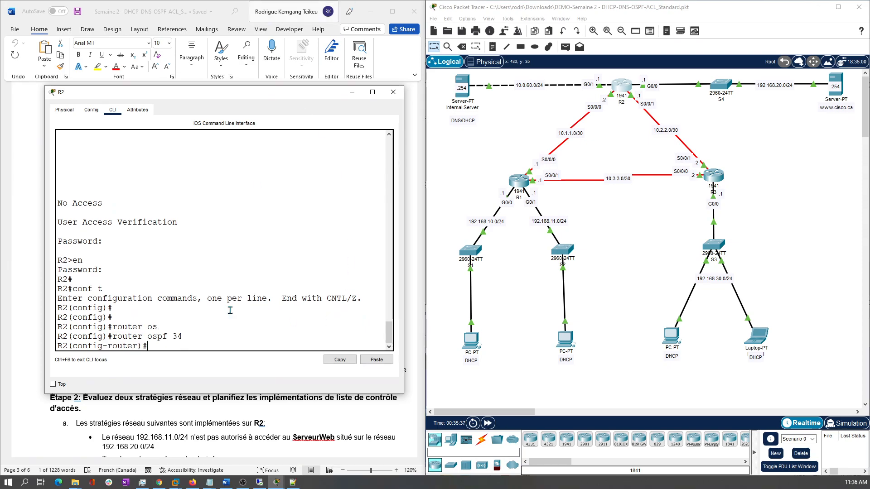
{"action": "left_click_drag", "start_coordinate": [184, 337], "coordinate": [153, 337]}
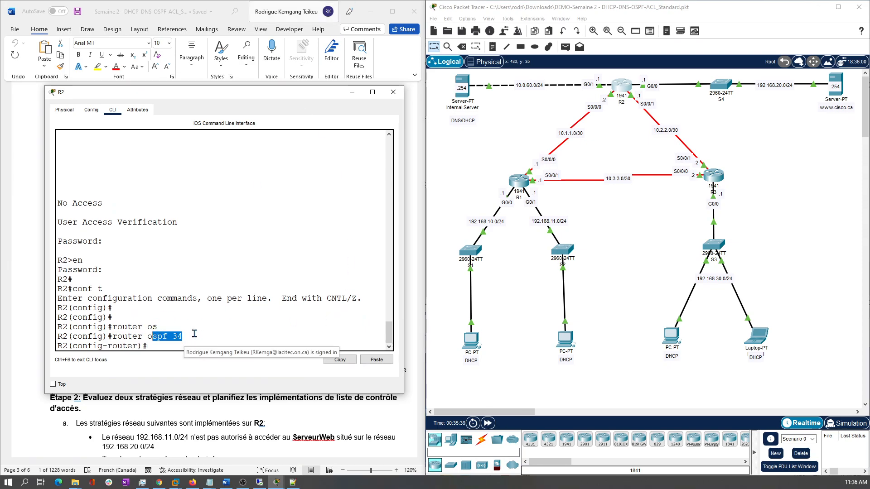
{"action": "left_click", "coordinate": [229, 312]}
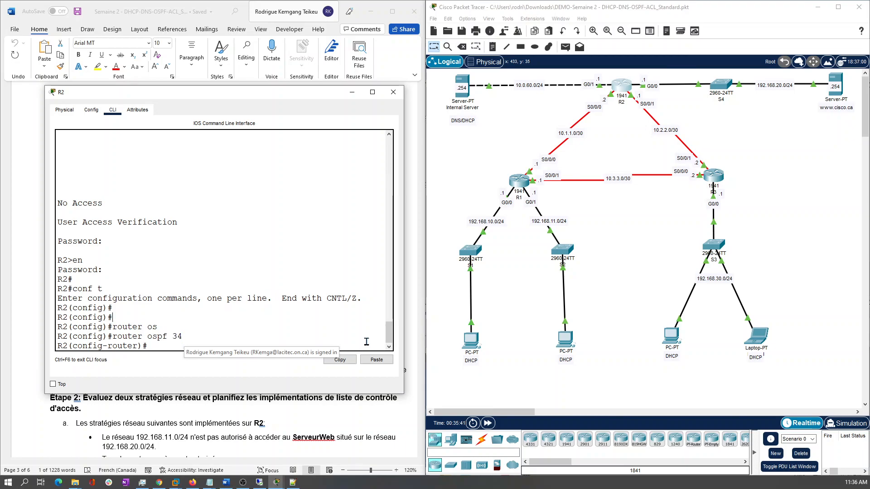
Move R2's console aside to review the OSPF requirements in the instruction document, and place it back clear of the topology
{"action": "left_click_drag", "start_coordinate": [182, 92], "coordinate": [611, 107]}
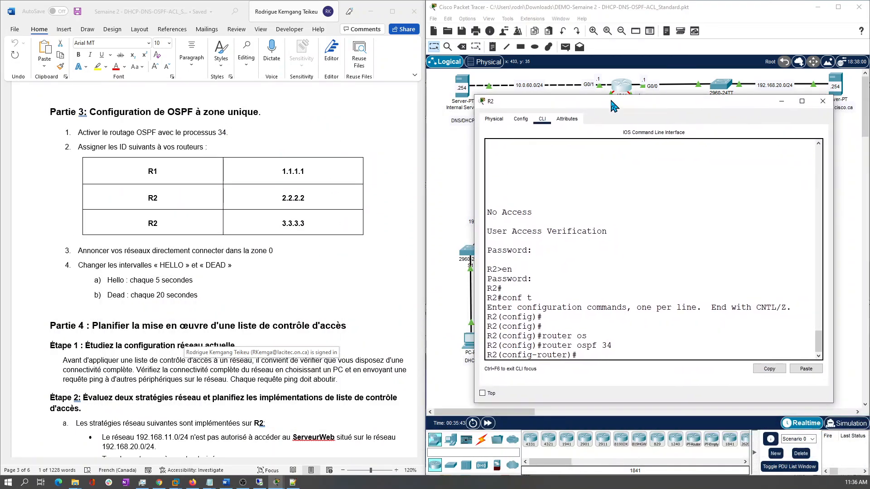
{"action": "left_click", "coordinate": [365, 218]}
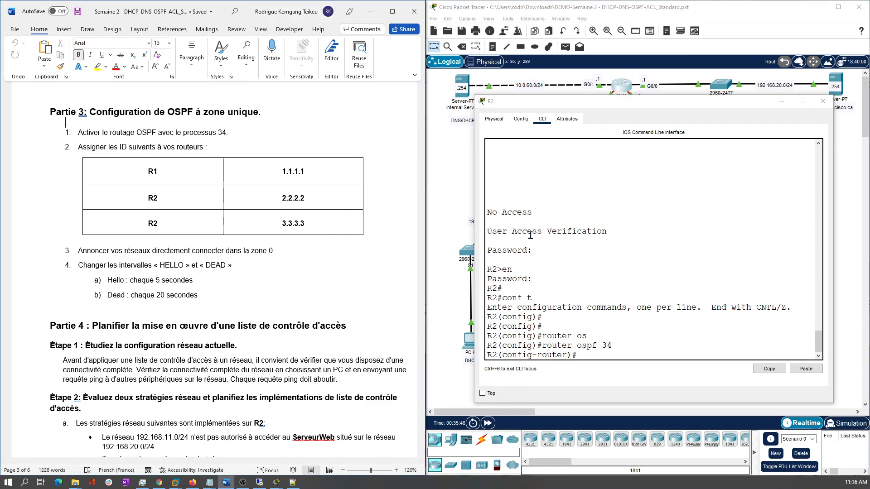
{"action": "left_click_drag", "start_coordinate": [560, 111], "coordinate": [137, 76]}
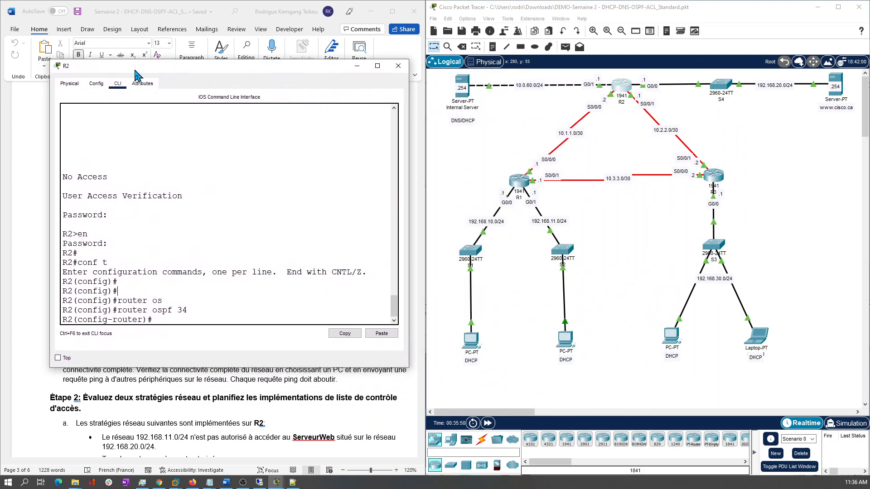
Advertise network 10.1.1.0 with wildcard mask 0.0.0.3 in area 0 of R2's OSPF process
{"action": "left_click_drag", "start_coordinate": [613, 130], "coordinate": [511, 137]}
{"action": "left_click", "coordinate": [262, 271]}
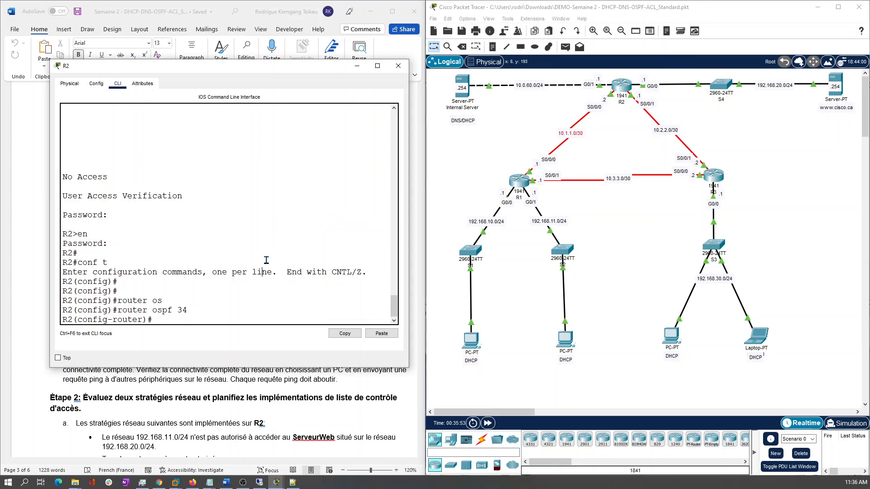
{"action": "type", "text": "net 10.1.1.0"}
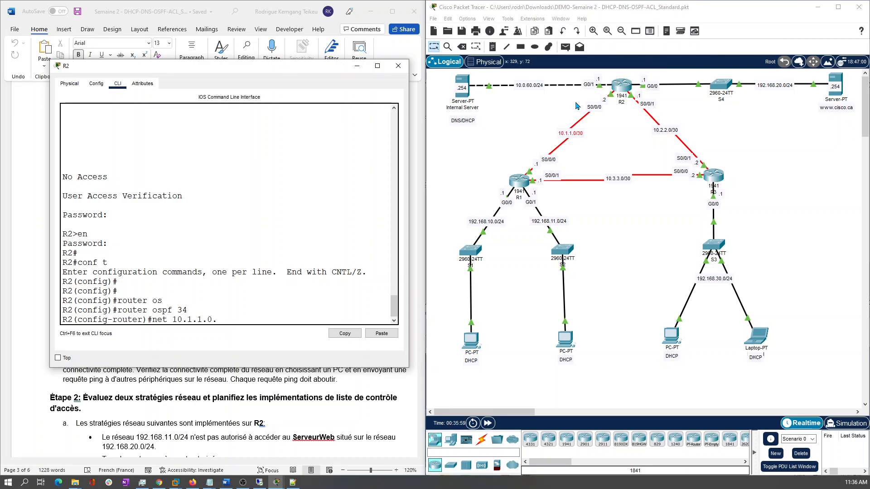
{"action": "type", "text": " 0.0.0.3 a"}
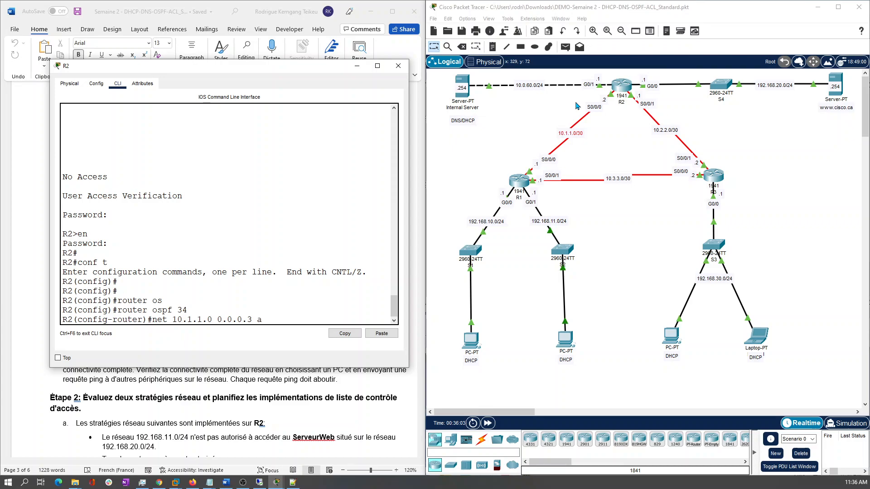
{"action": "type", "text": "re"}
{"action": "key", "text": "Tab"}
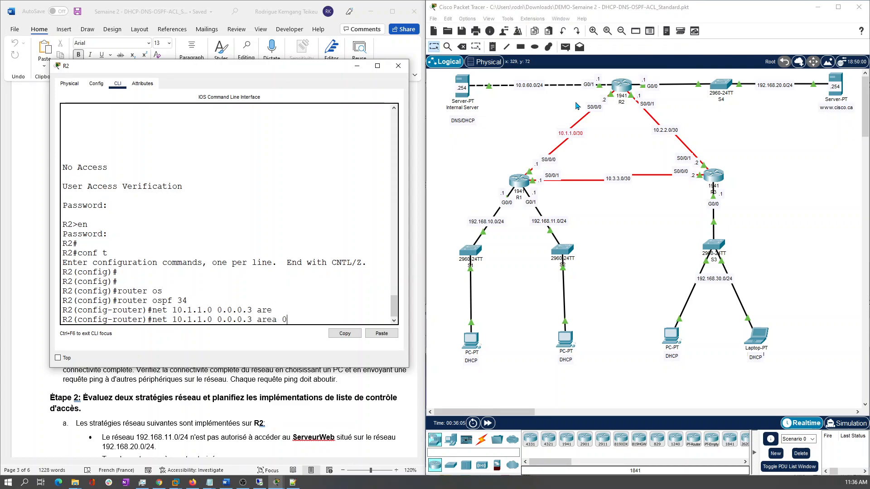
{"action": "type", "text": "0"}
{"action": "key", "text": "Return"}
Advertise network 10.2.2.0 with wildcard mask 0.0.0.3 in area 0 of R2's OSPF process
{"action": "type", "text": "net 10.2"}
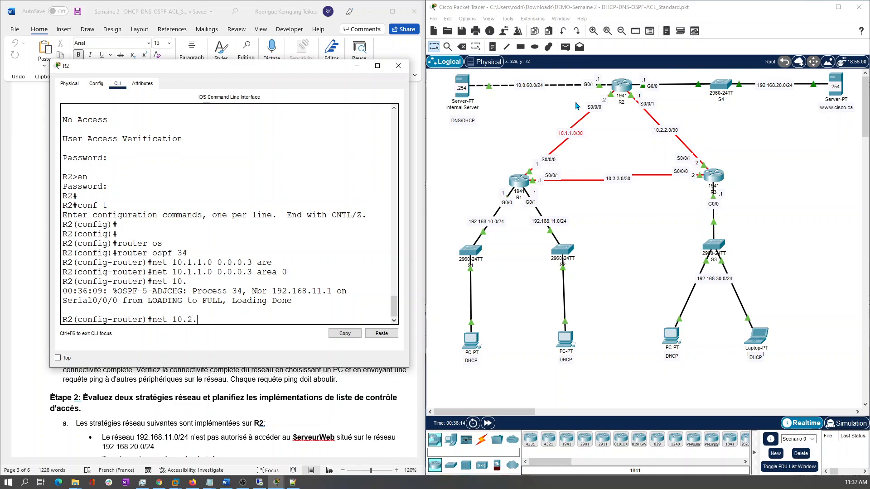
{"action": "type", "text": ".2.0 0.0.0.3 "}
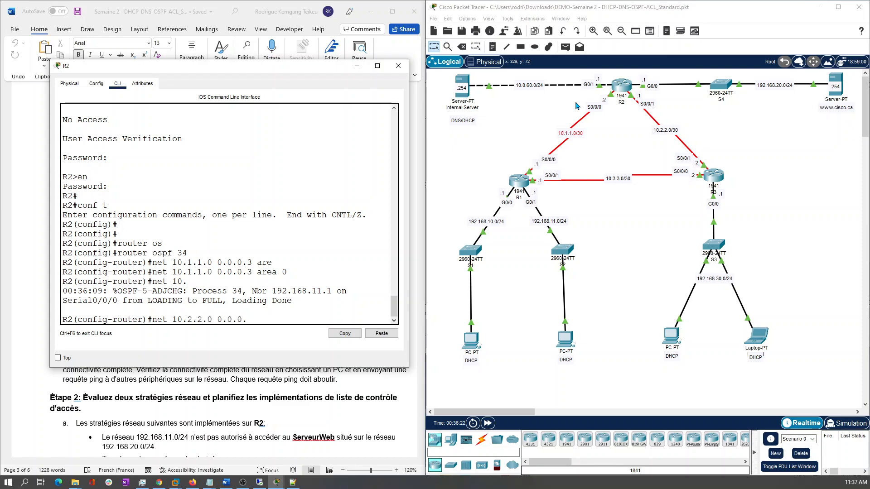
{"action": "type", "text": "are"}
{"action": "key", "text": "Tab"}
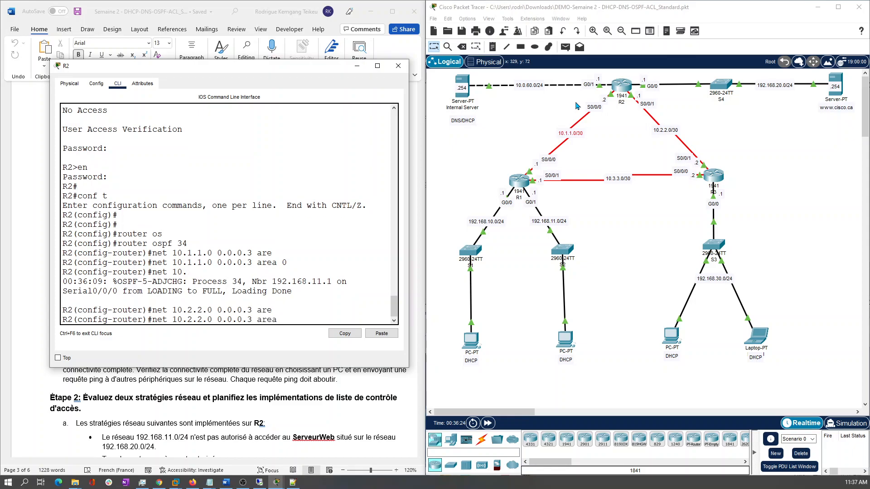
{"action": "type", "text": "0"}
{"action": "key", "text": "Return"}
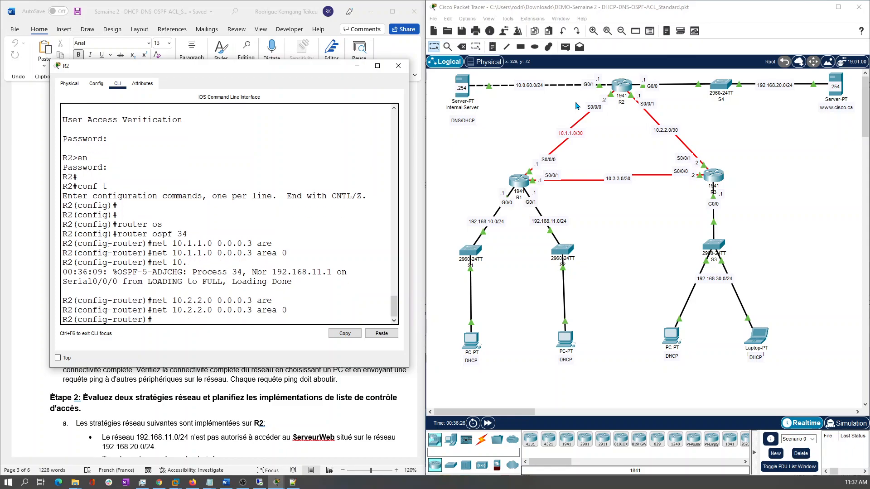
Advertise R2's internal server network 10.0.60.0 with wildcard mask 0.0.0.255 in OSPF area 0
{"action": "left_click_drag", "start_coordinate": [640, 119], "coordinate": [692, 142]}
{"action": "left_click", "coordinate": [291, 254]}
{"action": "left_click", "coordinate": [244, 295]}
{"action": "type", "text": "net"}
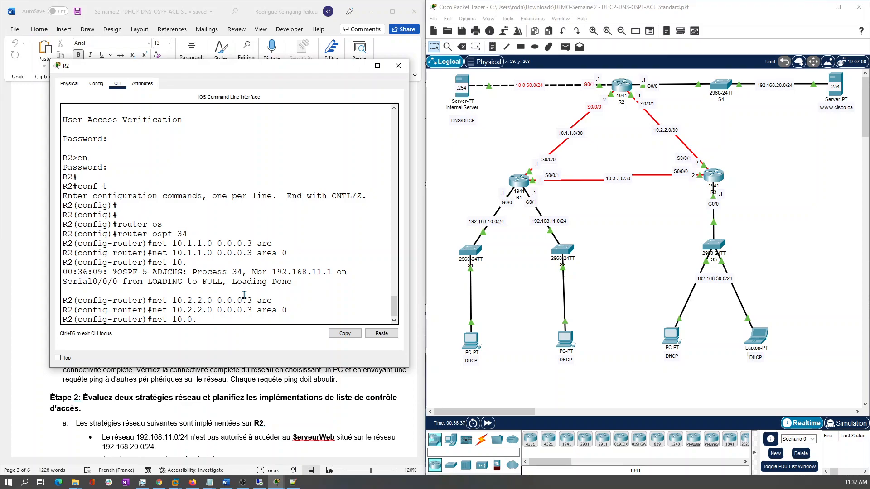
{"action": "type", "text": "10.0.60.0"}
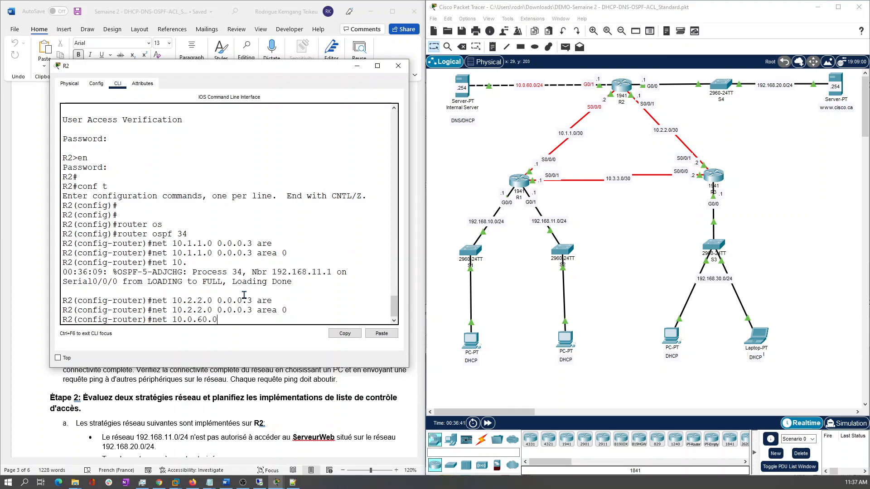
{"action": "type", "text": " 25.255"}
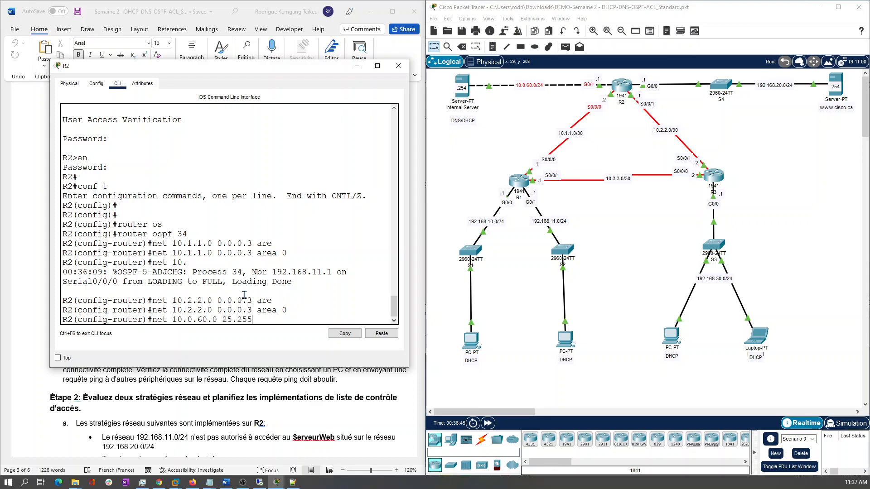
{"action": "key", "text": "BackSpace"}
{"action": "key", "text": "BackSpace"}
{"action": "key", "text": "BackSpace"}
{"action": "key", "text": "BackSpace"}
{"action": "key", "text": "BackSpace"}
{"action": "type", "text": "0.0.0."}
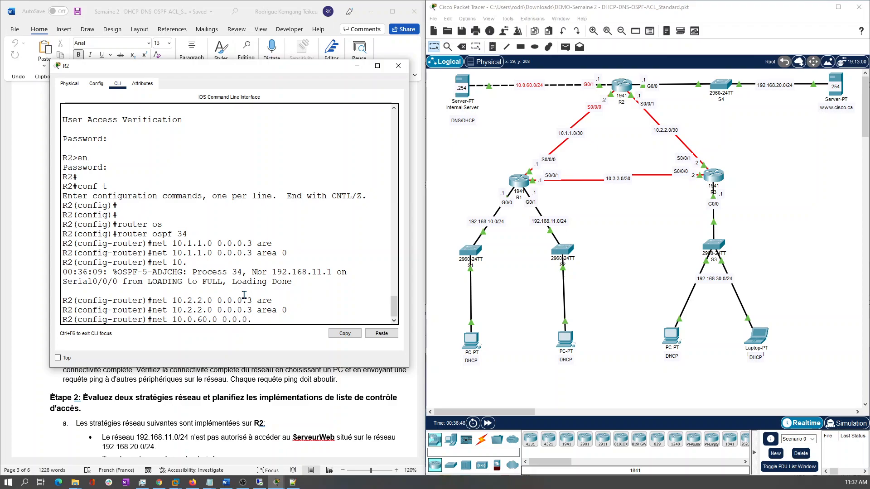
{"action": "type", "text": "255 are"}
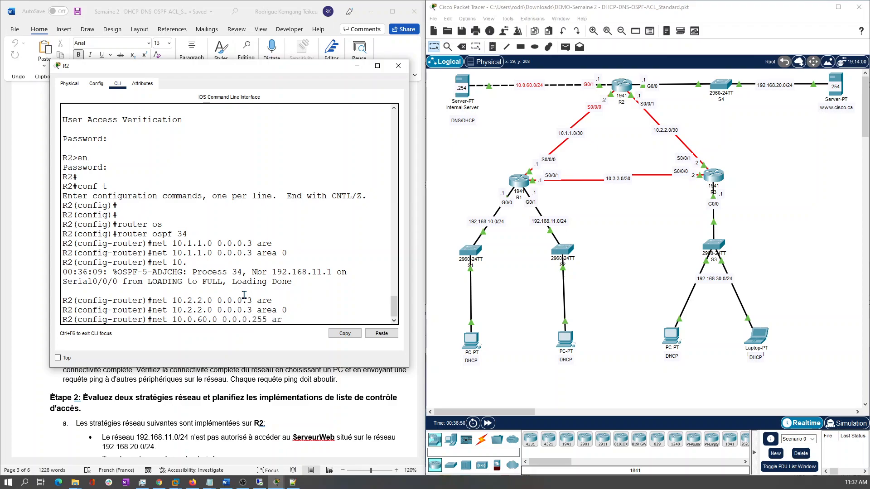
{"action": "key", "text": "Tab"}
{"action": "key", "text": "Return"}
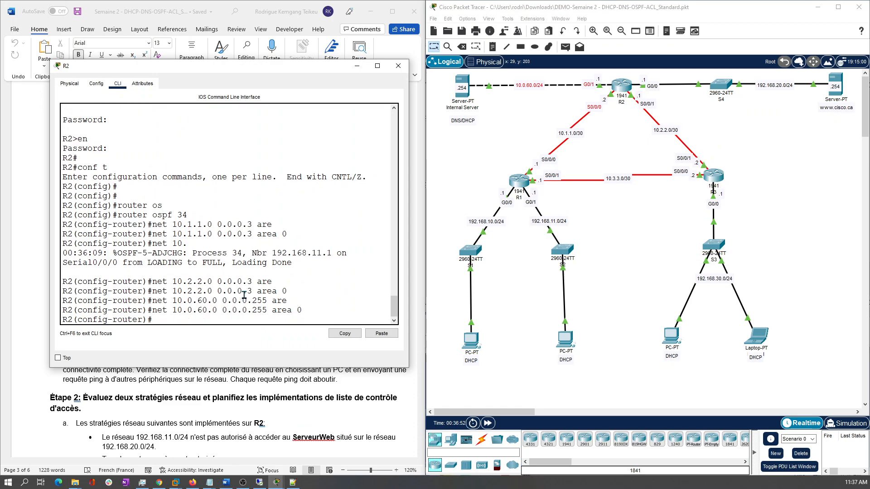
Advertise R2's web server network 192.168.20.0 with wildcard mask 0.0.0.255 in OSPF area 0
{"action": "type", "text": "net"}
{"action": "type", "text": "192.168.20.0 0.0.0.255 are"}
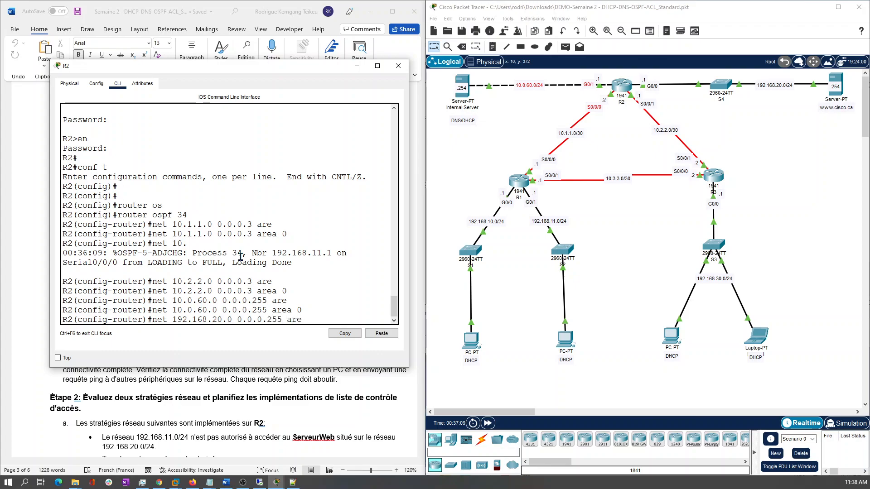
{"action": "key", "text": "Tab"}
{"action": "type", "text": "0"}
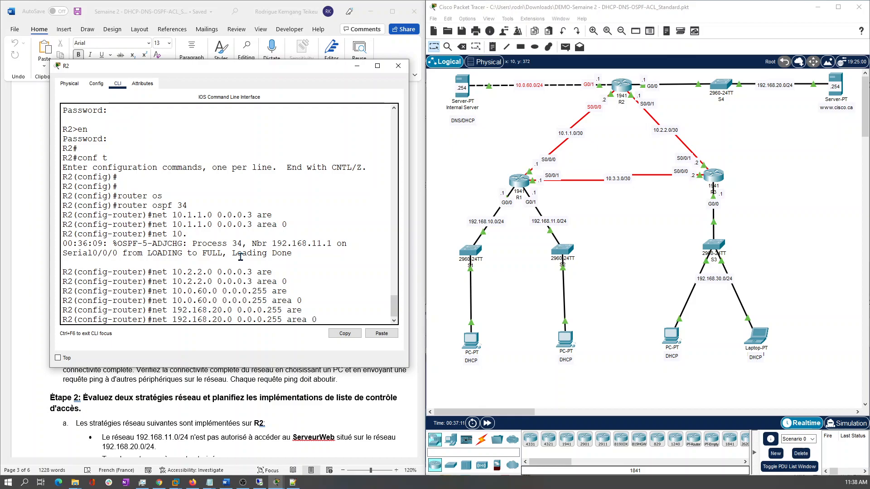
{"action": "key", "text": "Return"}
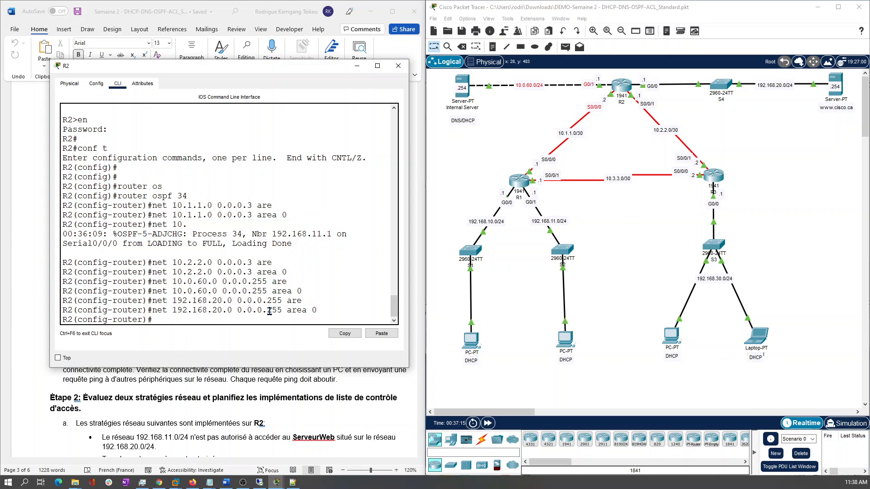
Set R2's OSPF router ID to 2.2.2.2, as listed in the instruction document's ID table
{"action": "type", "text": "router"}
{"action": "key", "text": "Tab"}
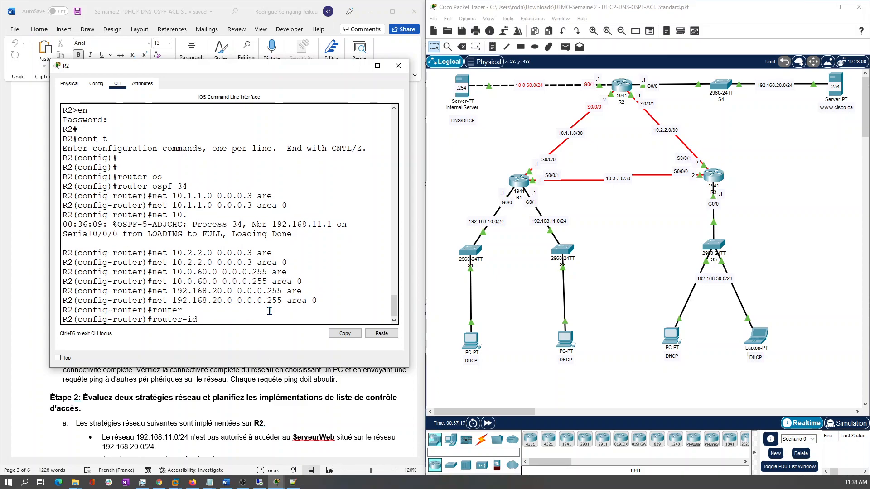
{"action": "left_click_drag", "start_coordinate": [172, 69], "coordinate": [536, 104]}
{"action": "left_click", "coordinate": [285, 211]}
{"action": "left_click_drag", "start_coordinate": [277, 198], "coordinate": [306, 198]}
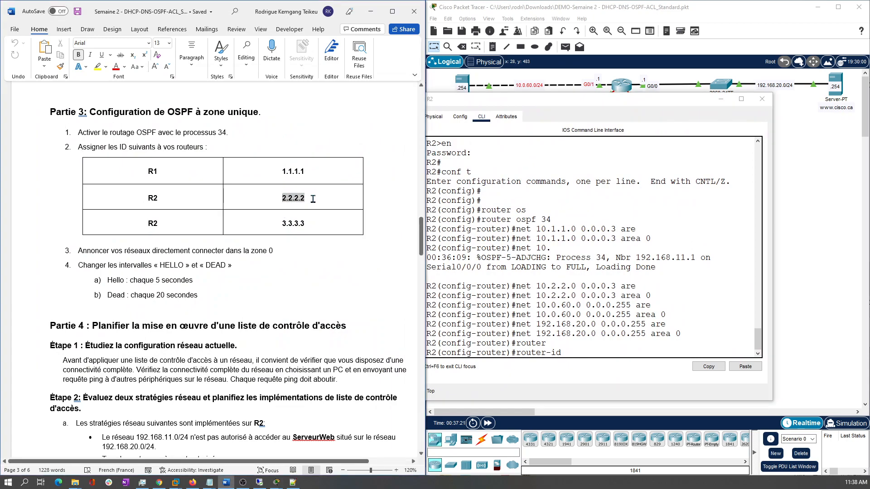
{"action": "left_click", "coordinate": [607, 345]}
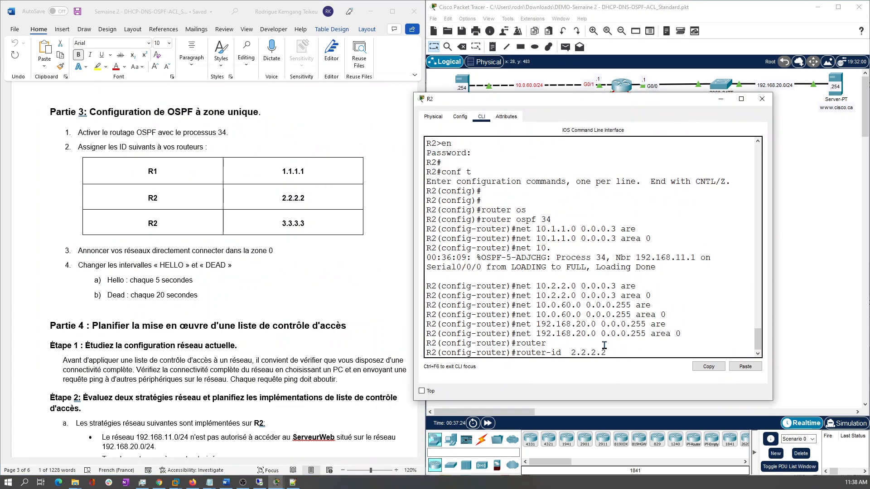
{"action": "key", "text": "Return"}
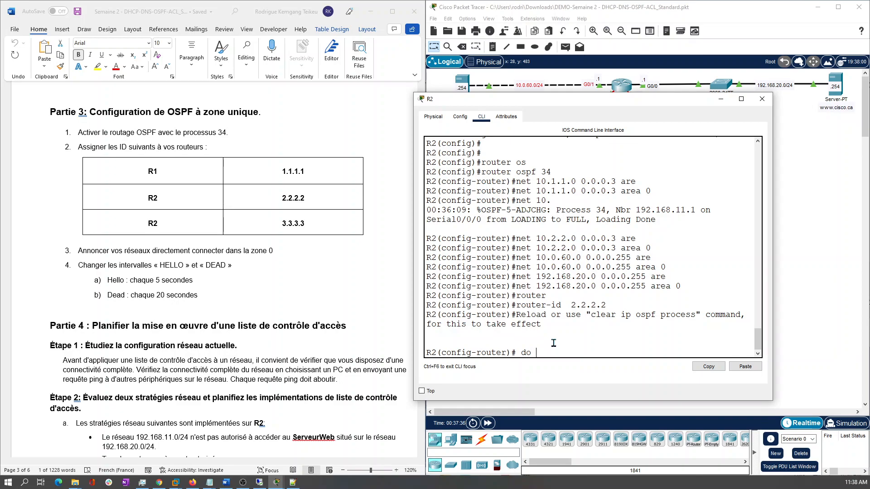
Save R2's configuration from router mode with do wr and do copy run star, accepting the default destination filename
{"action": "key", "text": "Return"}
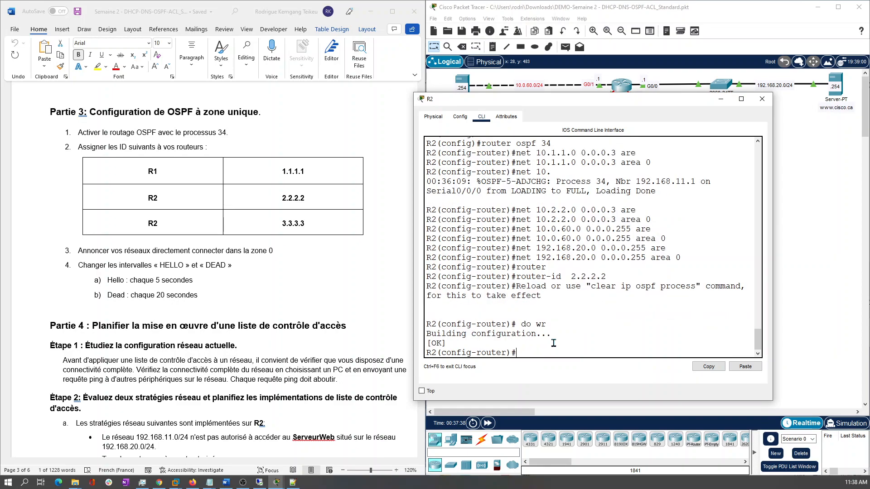
{"action": "type", "text": "do"}
{"action": "type", "text": " copy ru"}
{"action": "type", "text": "n star"}
{"action": "key", "text": "Return"}
{"action": "key", "text": "Return"}
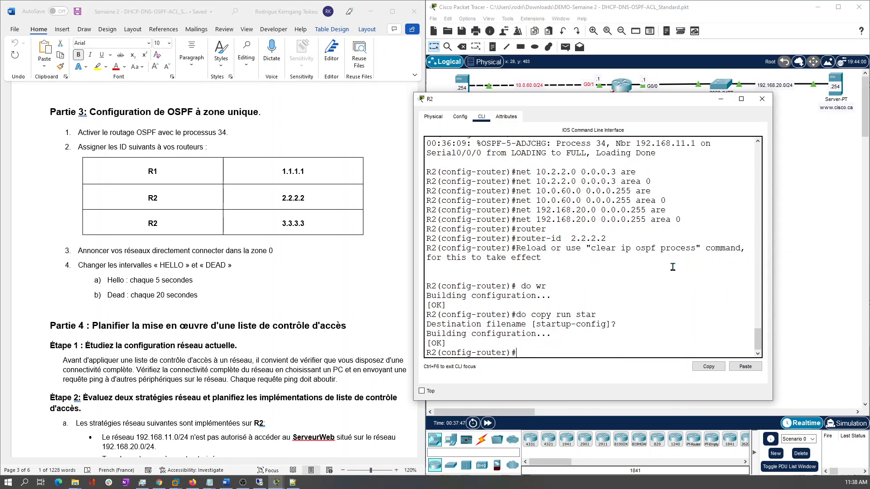
Open R3's console session from the topology and enter privileged mode, continuing into global configuration mode
{"action": "left_click", "coordinate": [602, 91]}
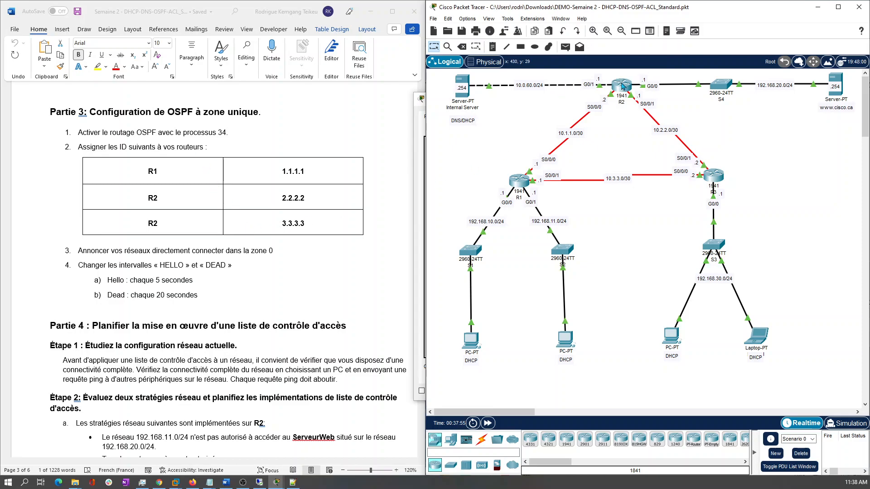
{"action": "left_click", "coordinate": [713, 177]}
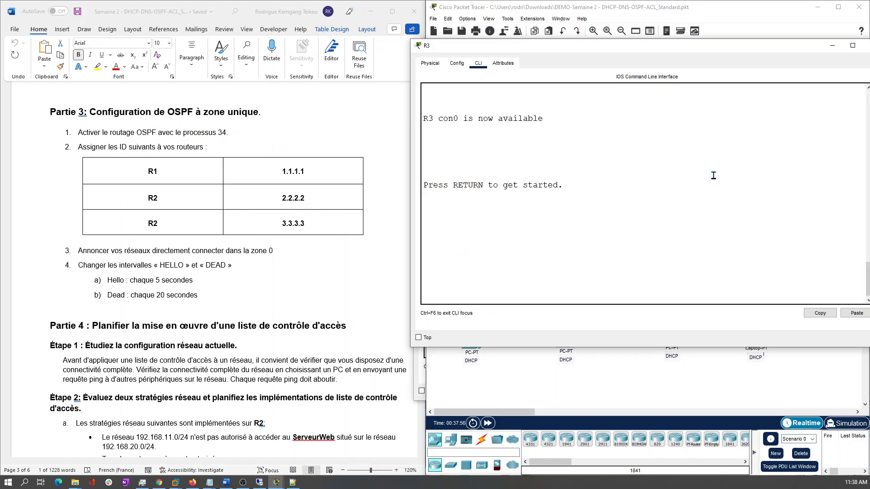
{"action": "key", "text": "Return"}
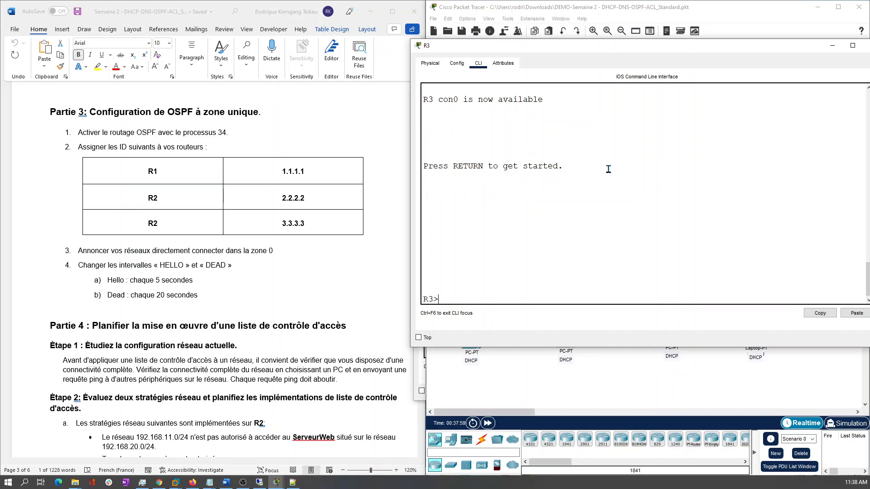
{"action": "type", "text": "en"}
{"action": "key", "text": "Return"}
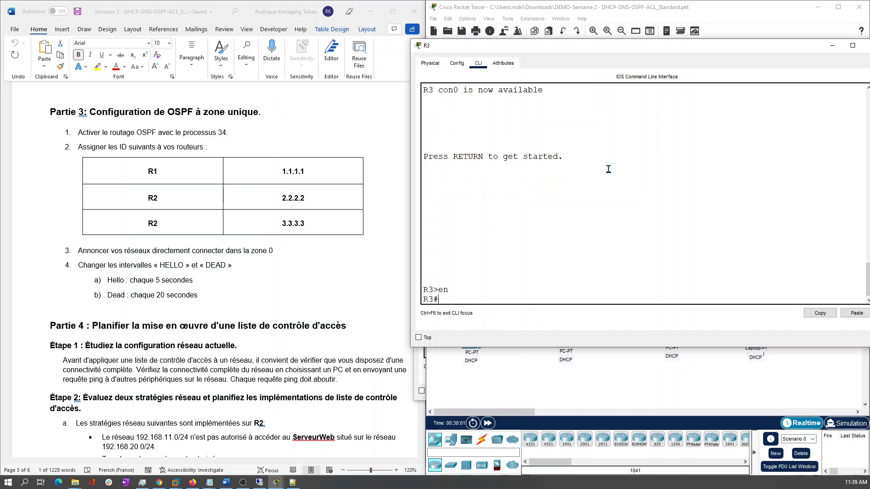
{"action": "type", "text": "conf t"}
{"action": "key", "text": "Return"}
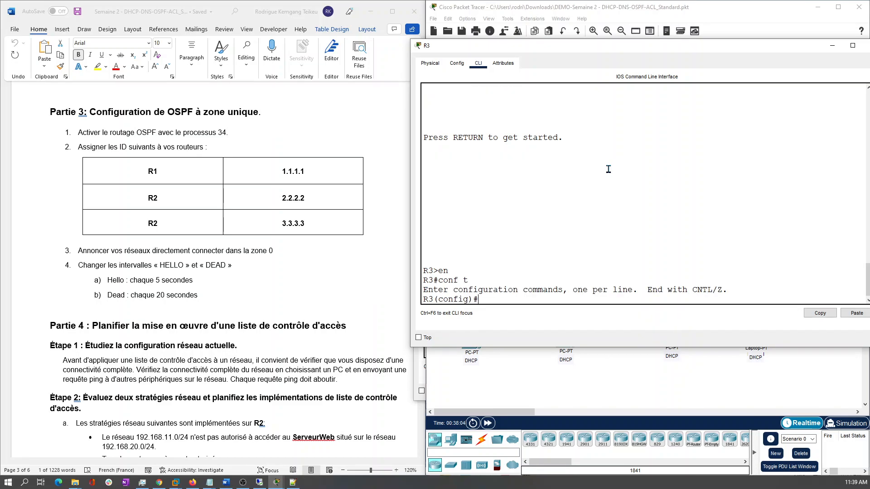
Enable OSPF routing on R3 with process ID 34
{"action": "type", "text": "router os"}
{"action": "key", "text": "Tab"}
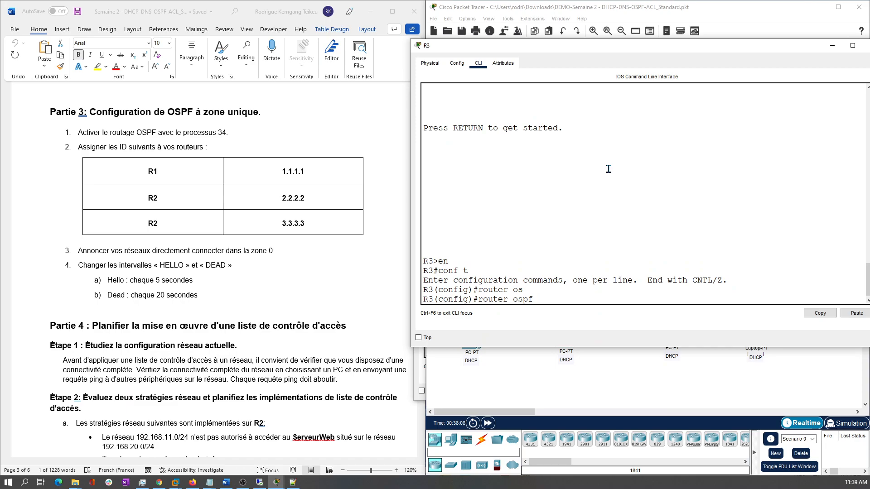
{"action": "type", "text": "34"}
{"action": "key", "text": "Return"}
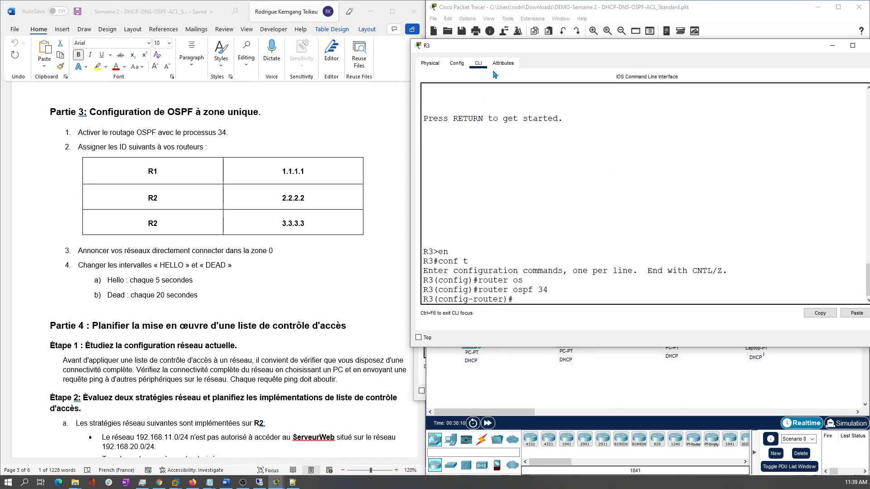
Move R3's console clear of the topology and advertise network 192.168.30.0 with wildcard mask 0.0.0.255 in OSPF area 0
{"action": "left_click_drag", "start_coordinate": [517, 51], "coordinate": [108, 44]}
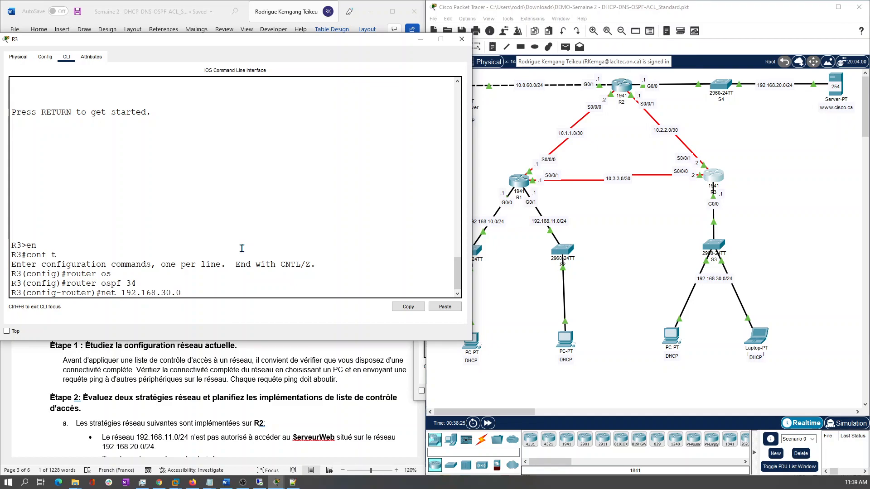
{"action": "type", "text": "0.0.0.255 are"}
{"action": "key", "text": "Tab"}
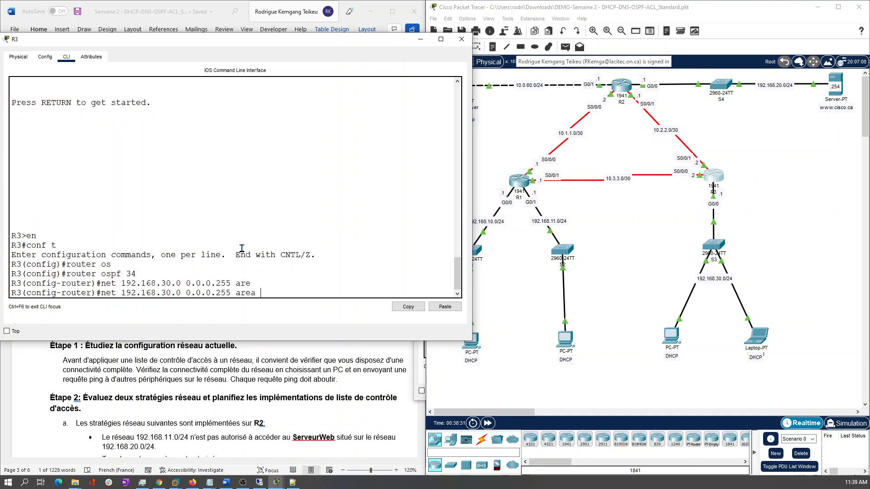
{"action": "type", "text": "0"}
{"action": "key", "text": "Return"}
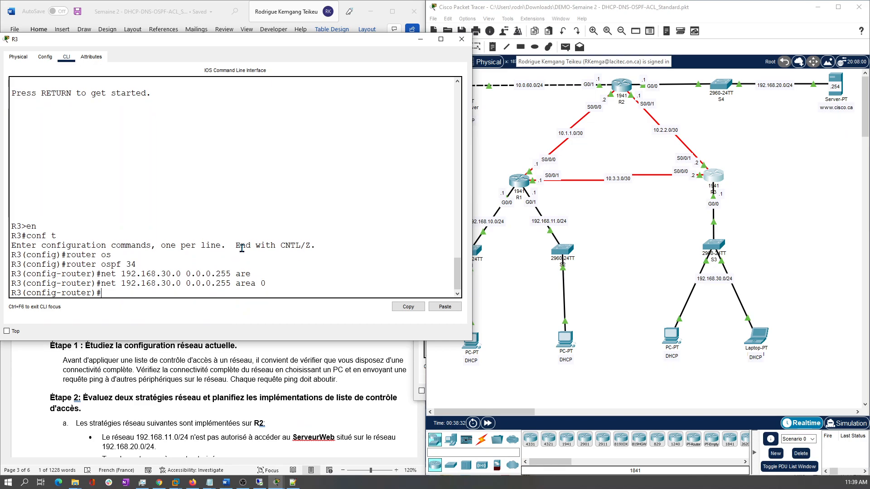
Advertise network 10.3.3.0 with wildcard mask 0.0.0.3 in OSPF area 0 on R3
{"action": "type", "text": "net 10.3.3."}
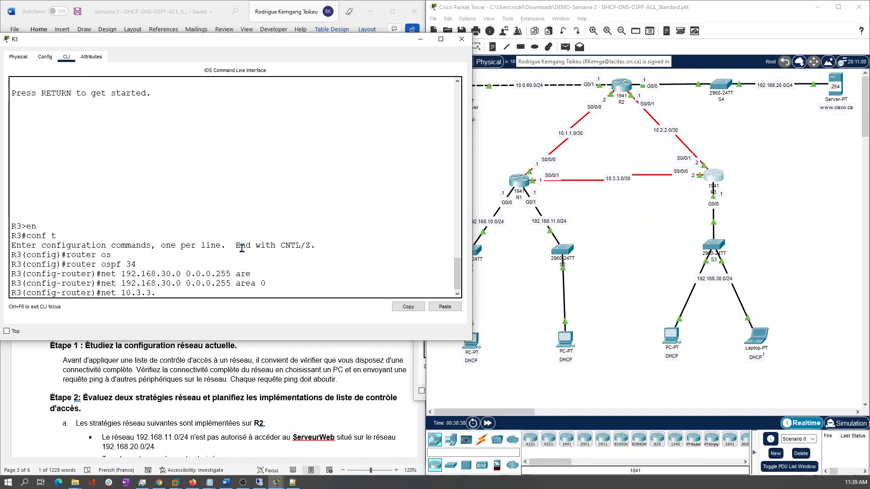
{"action": "type", "text": "0 0.0.0.3 a"}
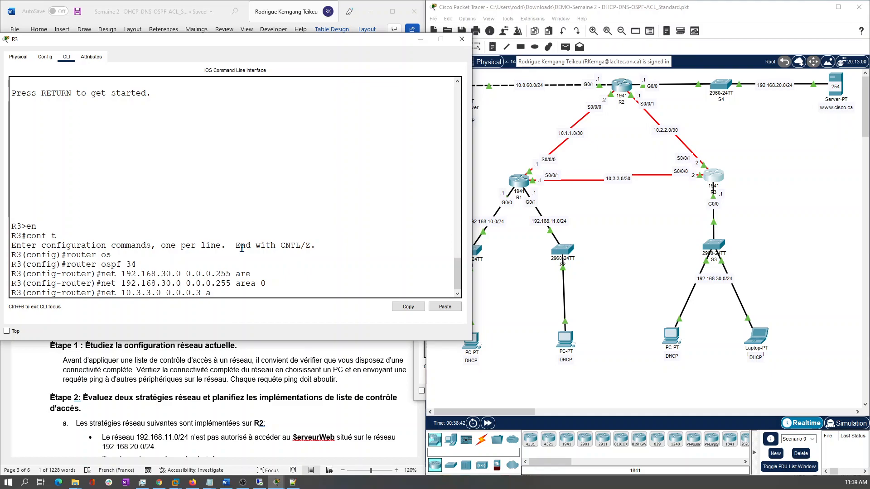
{"action": "type", "text": "re"}
{"action": "key", "text": "Tab"}
{"action": "type", "text": "0"}
{"action": "key", "text": "Return"}
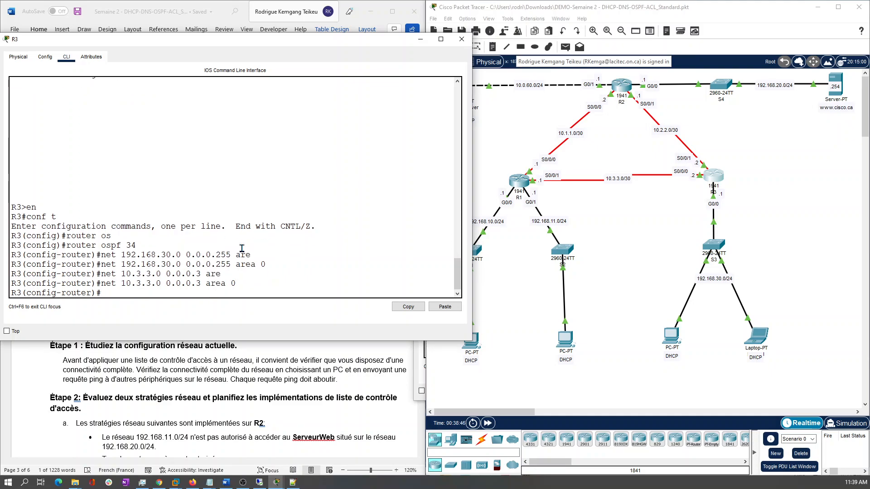
Advertise network 10.2.2.0 with wildcard mask 0.0.0.3 in OSPF area 0 on R3 and save the configuration with do wr
{"action": "type", "text": "net 10.2.2.0 0.0."}
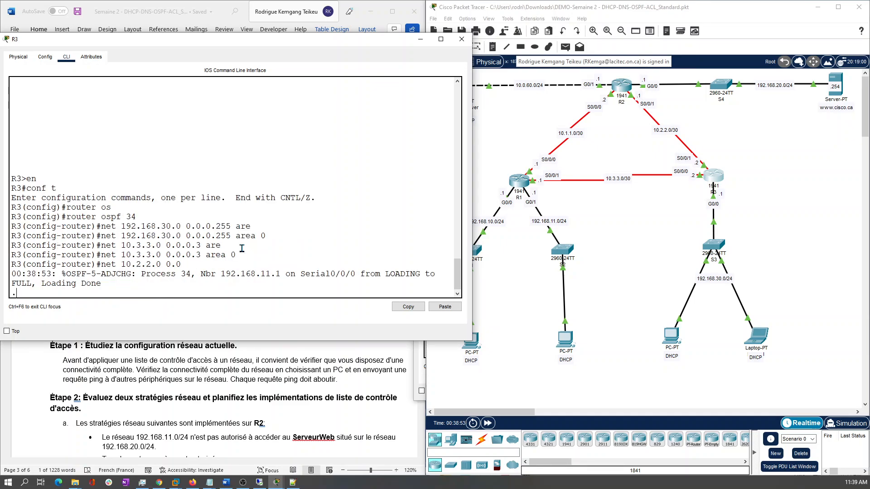
{"action": "type", "text": "0"}
{"action": "key", "text": "Tab"}
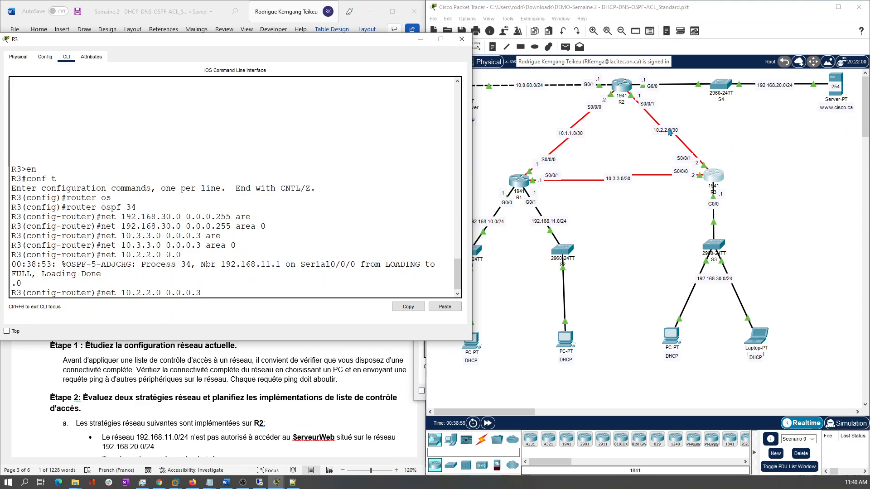
{"action": "left_click_drag", "start_coordinate": [607, 121], "coordinate": [717, 158]}
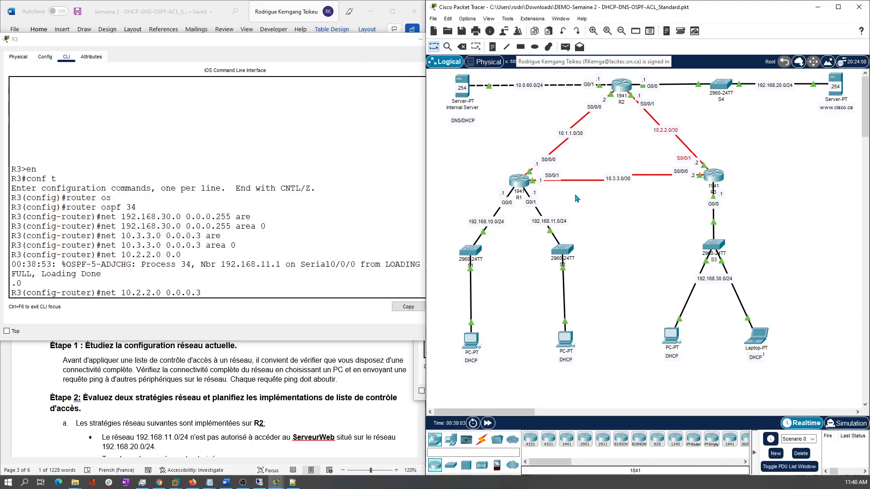
{"action": "left_click", "coordinate": [212, 293]}
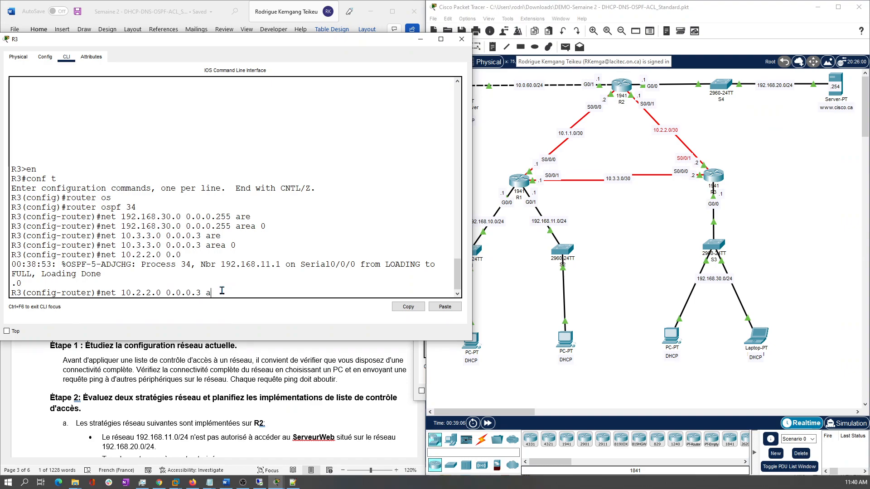
{"action": "type", "text": "r"}
{"action": "key", "text": "Tab"}
{"action": "key", "text": "Return"}
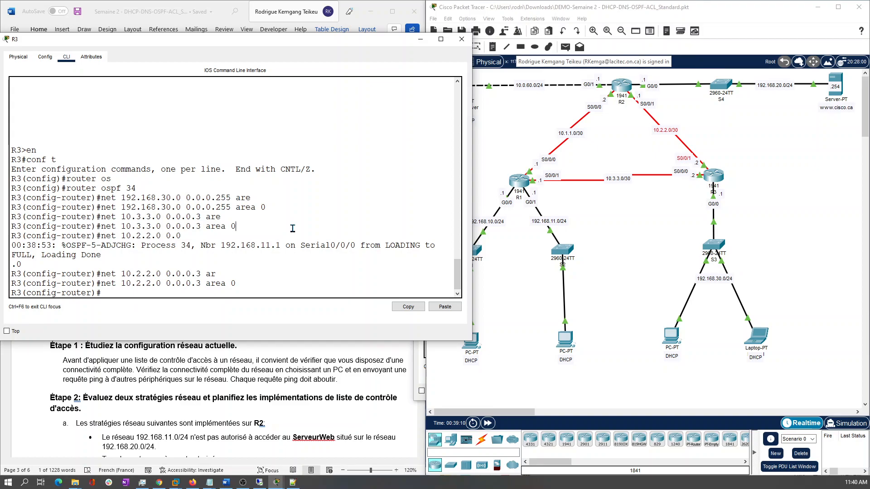
{"action": "type", "text": "do wr"}
{"action": "key", "text": "Return"}
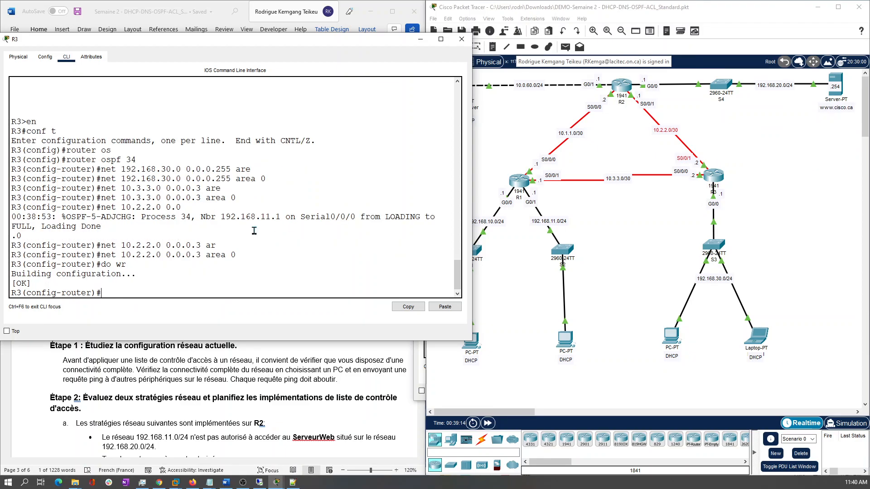
{"action": "left_click", "coordinate": [814, 202]}
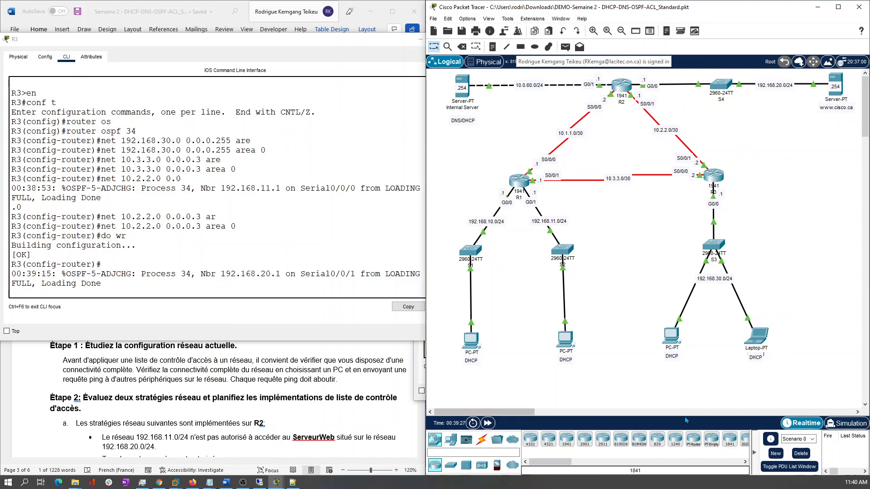
{"action": "left_click", "coordinate": [565, 46]}
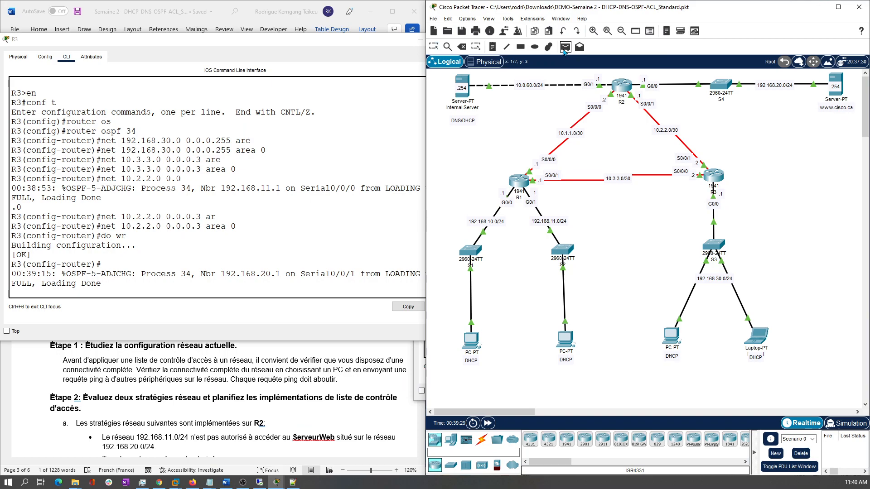
{"action": "left_click", "coordinate": [465, 83]}
{"action": "left_click", "coordinate": [523, 182]}
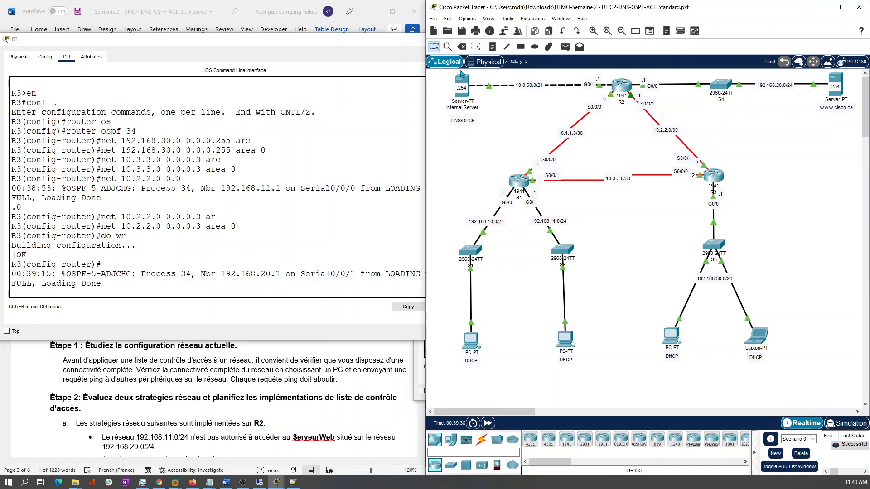
{"action": "left_click", "coordinate": [566, 46]}
{"action": "left_click", "coordinate": [463, 80]}
{"action": "left_click", "coordinate": [717, 178]}
{"action": "left_click", "coordinate": [565, 47]}
{"action": "left_click", "coordinate": [464, 79]}
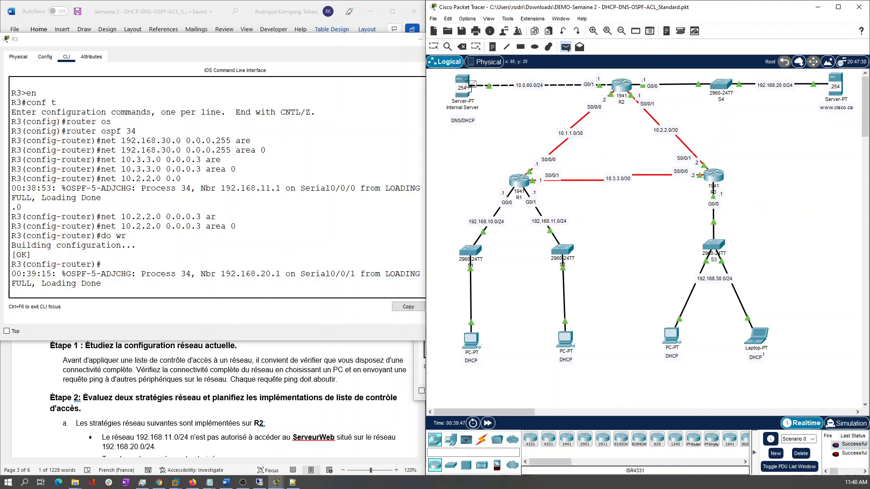
{"action": "left_click", "coordinate": [838, 84]}
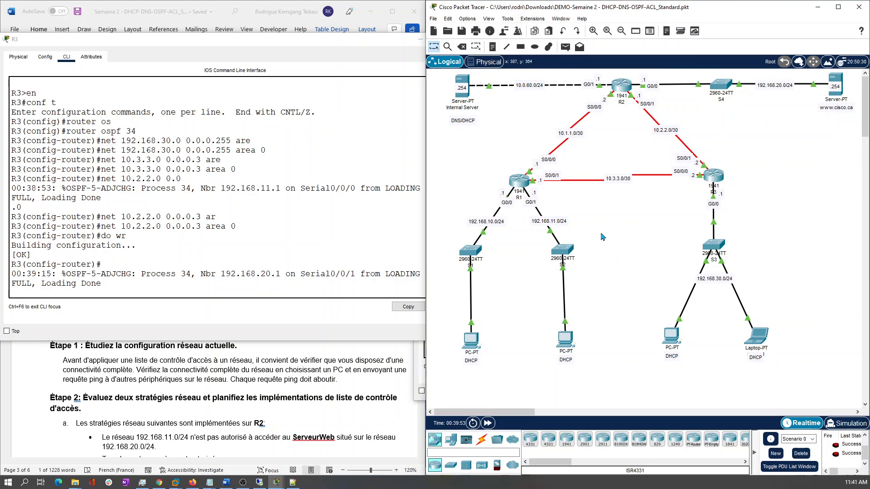
Switch to the lab document in Word and review the access control list instructions in Partie 4 and Partie 5
{"action": "left_click", "coordinate": [208, 194]}
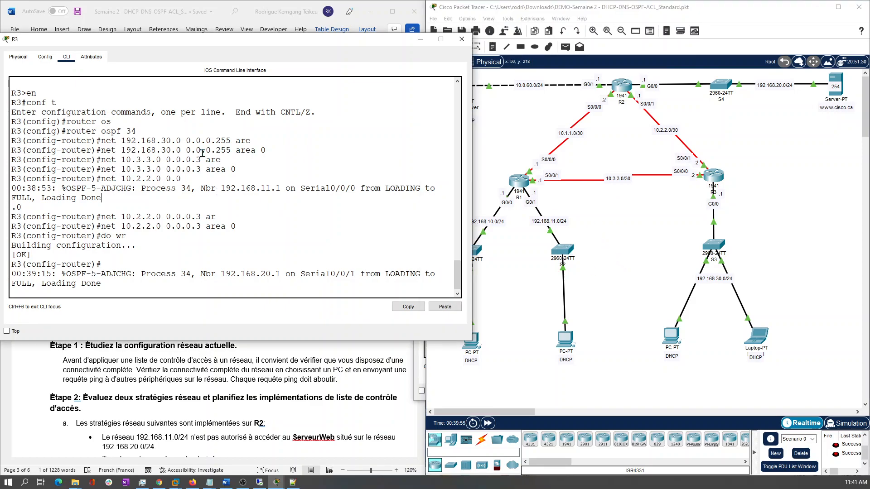
{"action": "left_click", "coordinate": [274, 353]}
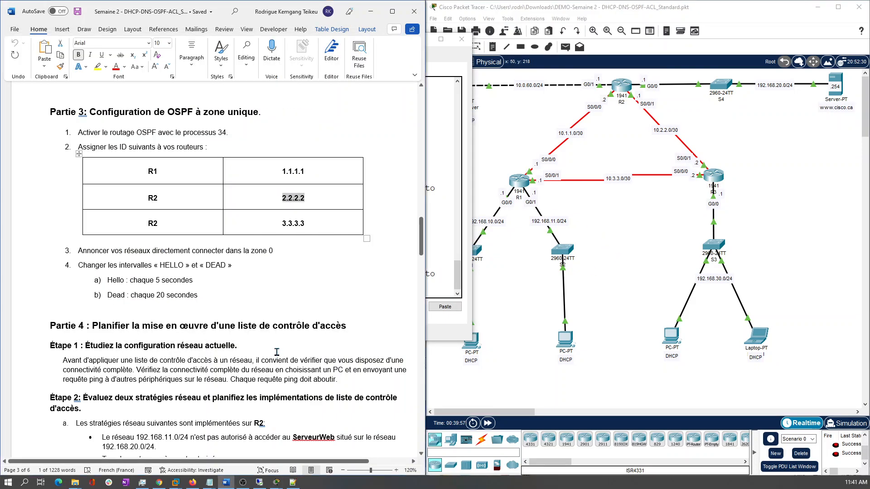
{"action": "scroll", "coordinate": [311, 287], "scroll_direction": "down", "scroll_amount": 3}
{"action": "scroll", "coordinate": [315, 264], "scroll_direction": "down", "scroll_amount": 2}
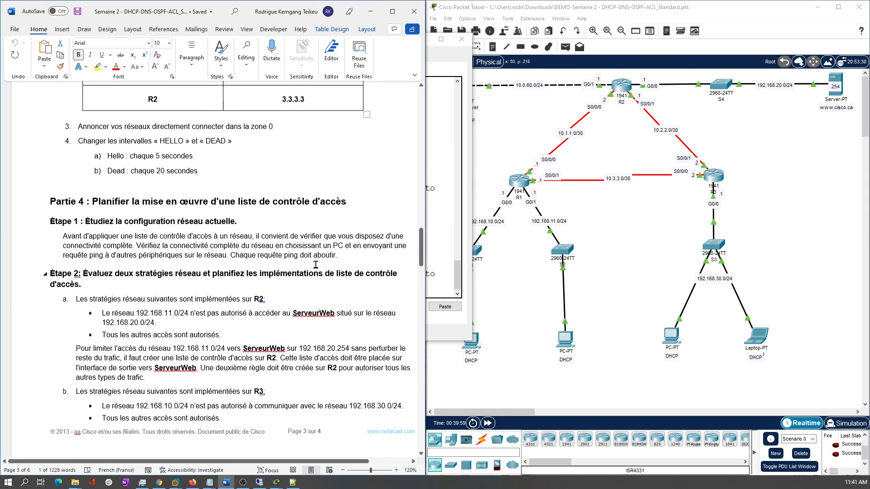
{"action": "scroll", "coordinate": [315, 265], "scroll_direction": "down", "scroll_amount": 11}
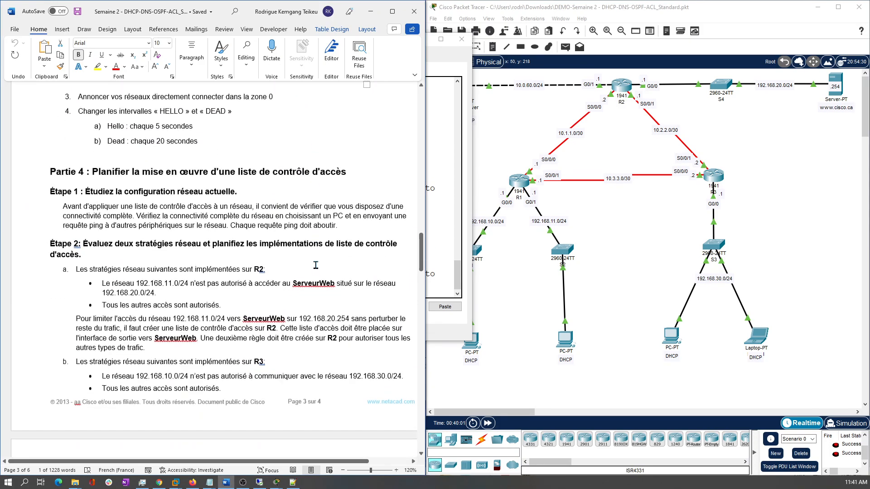
{"action": "scroll", "coordinate": [314, 269], "scroll_direction": "down", "scroll_amount": 1}
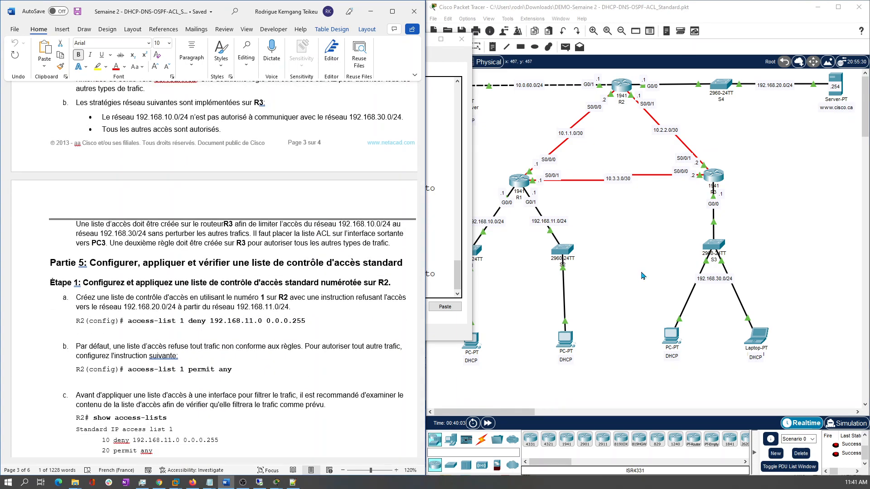